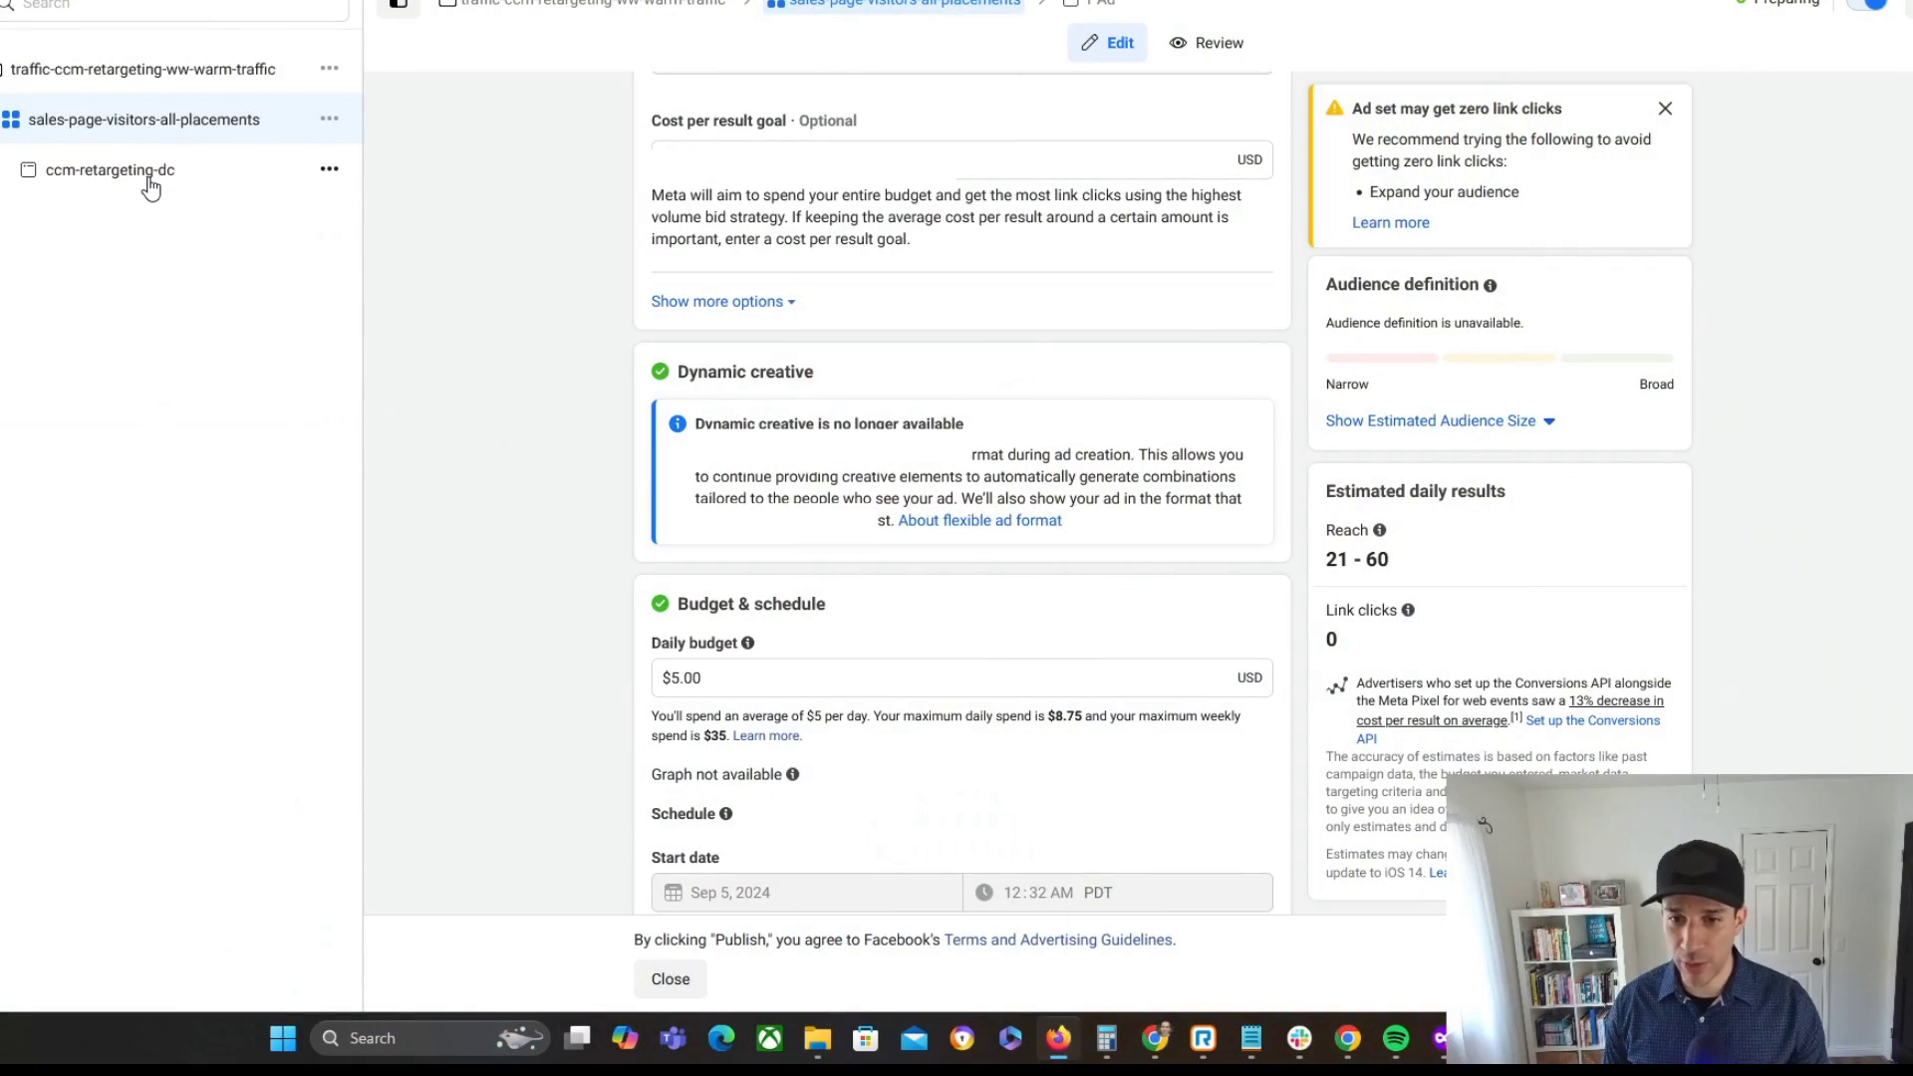
Step: Open the ccm-retargeting-dc ad under the sales-page-visitors-all-placements ad set in its editor
left_click(150, 187)
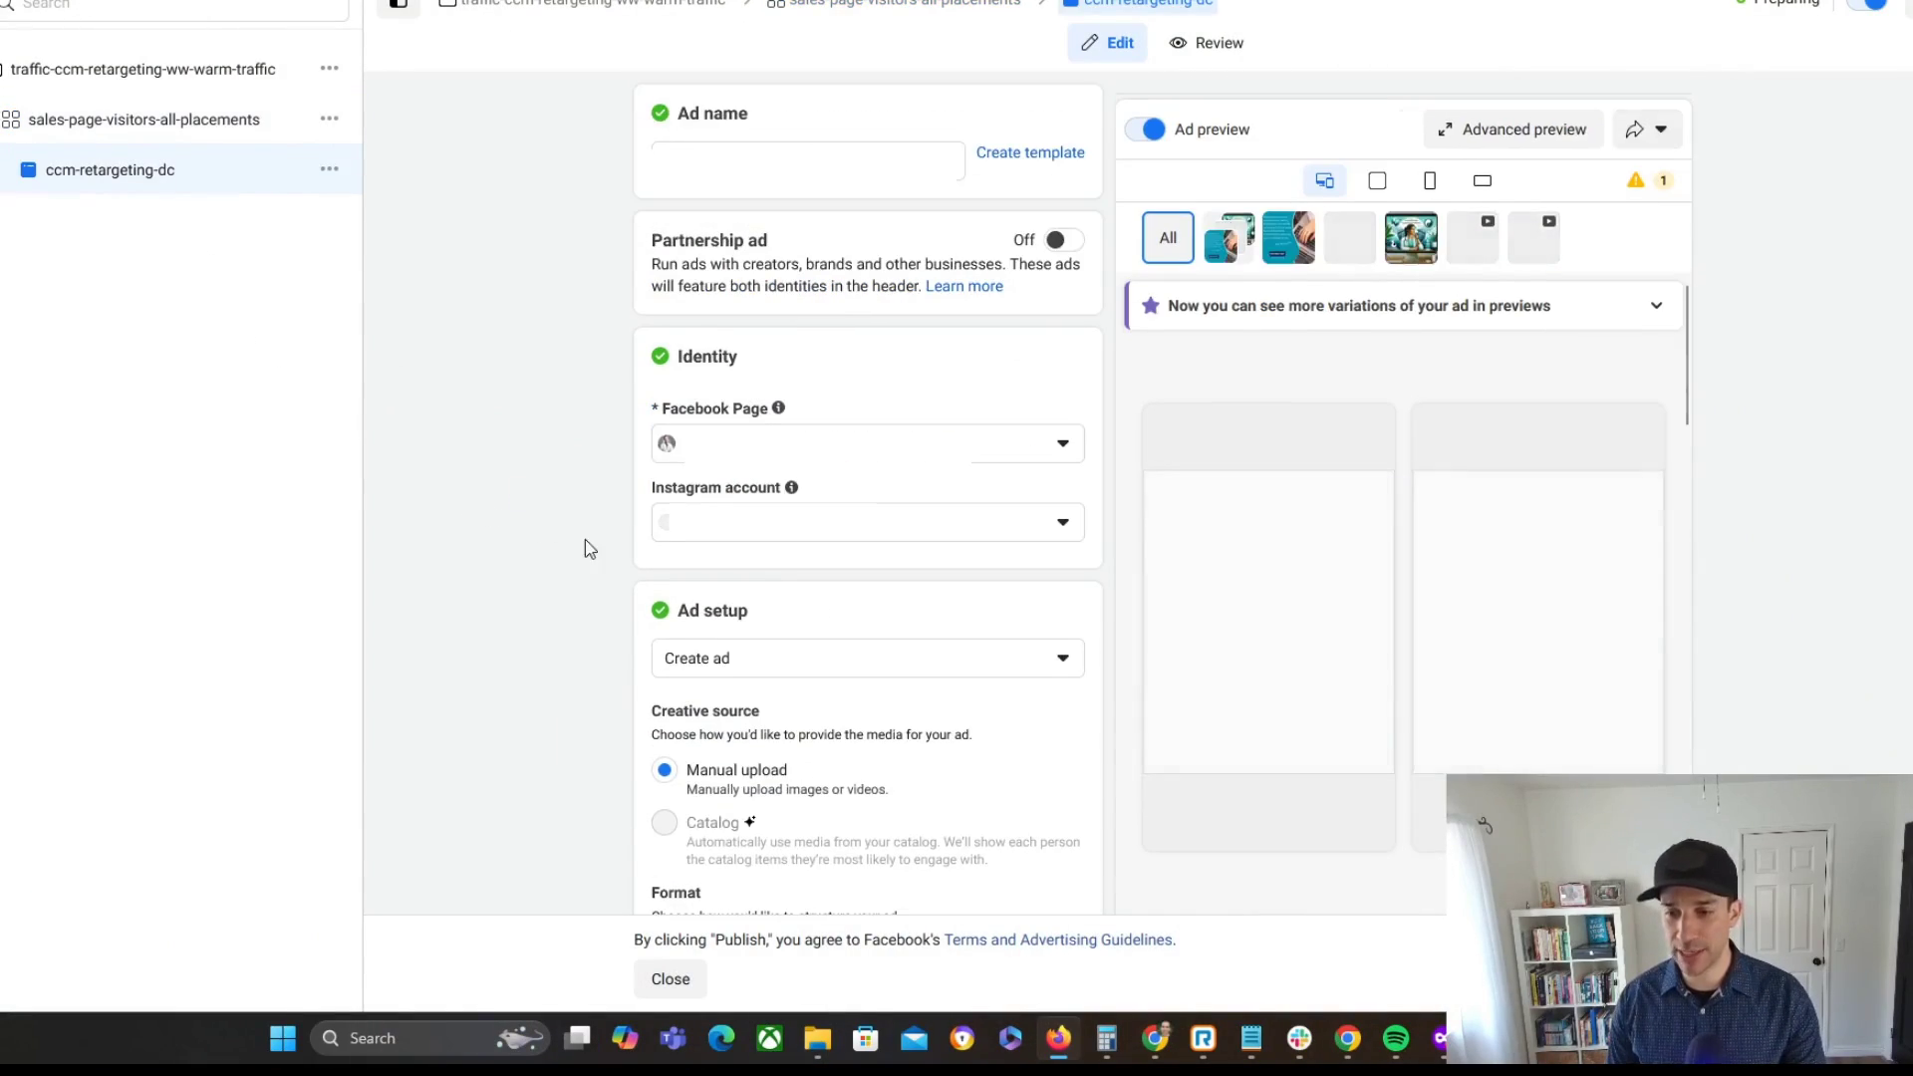
scroll(426, 428, "down", 8)
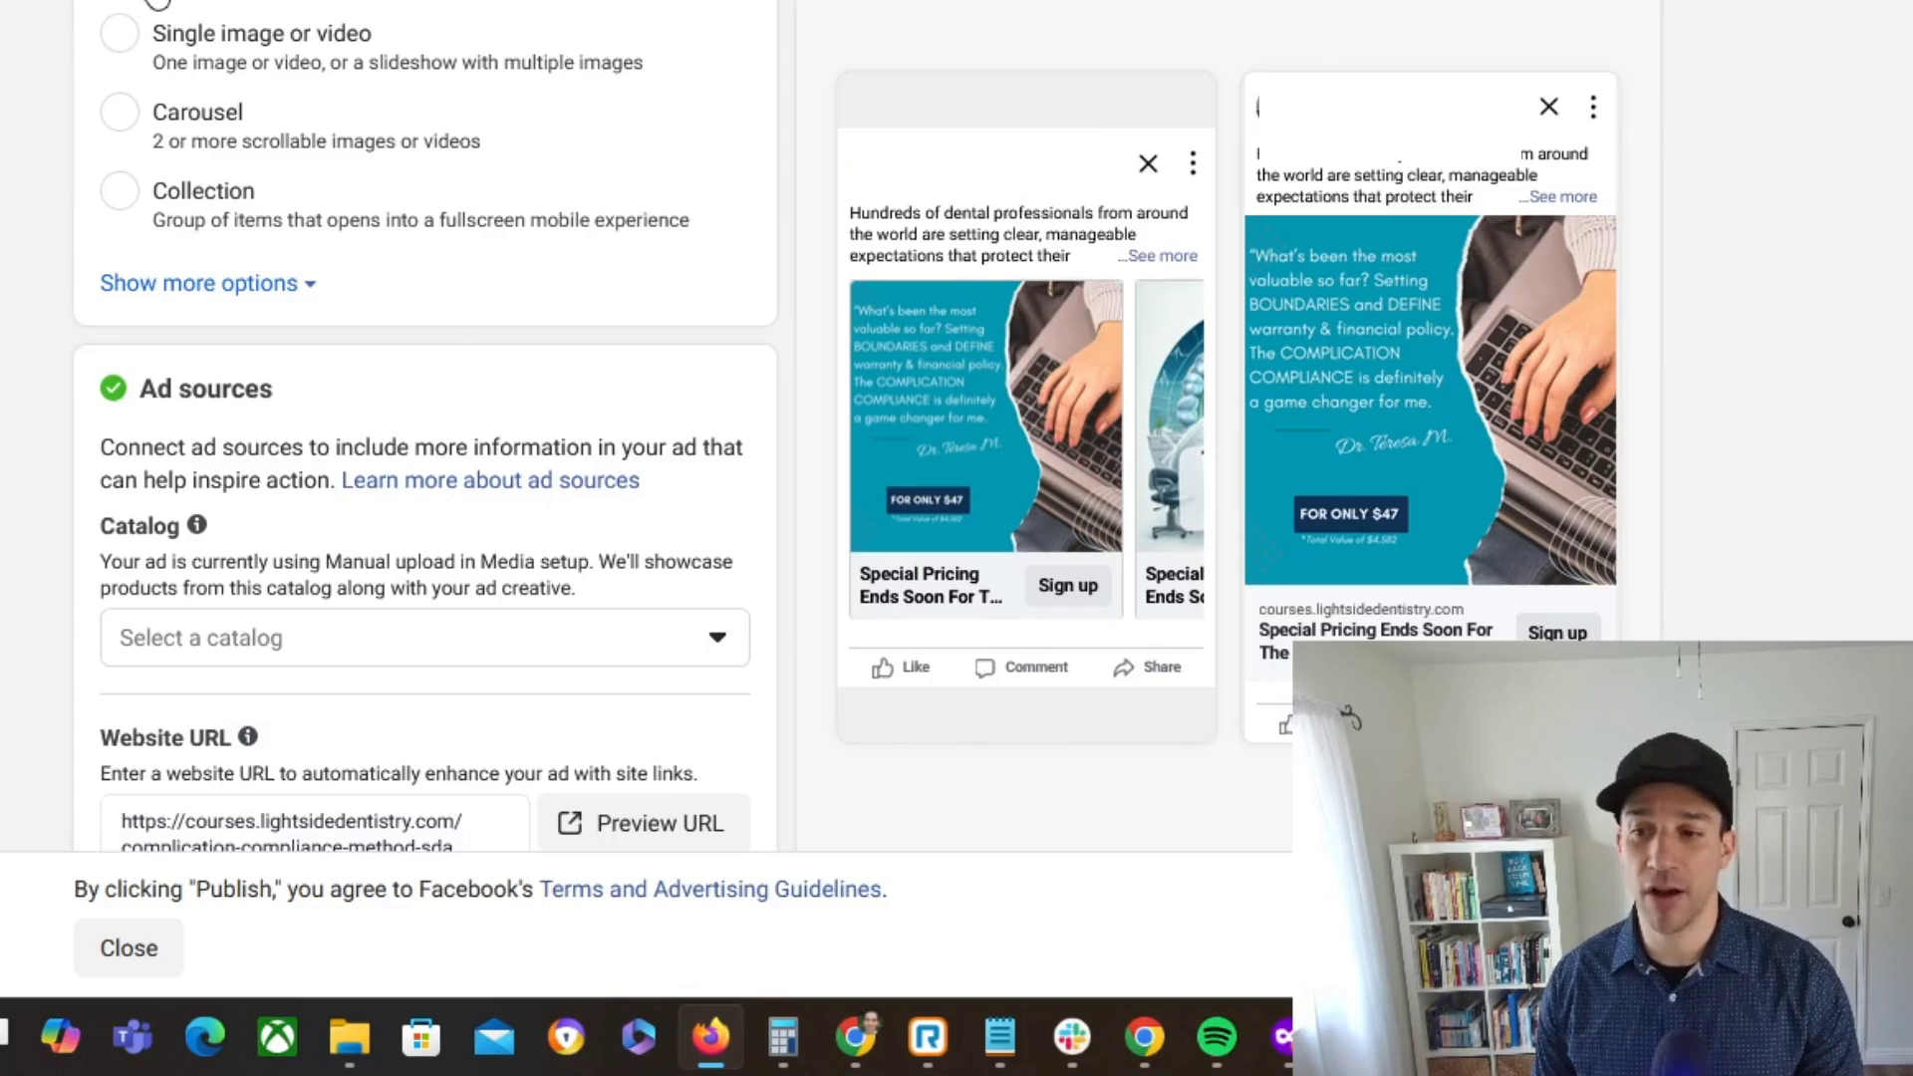
scroll(20, 35, "down", 20)
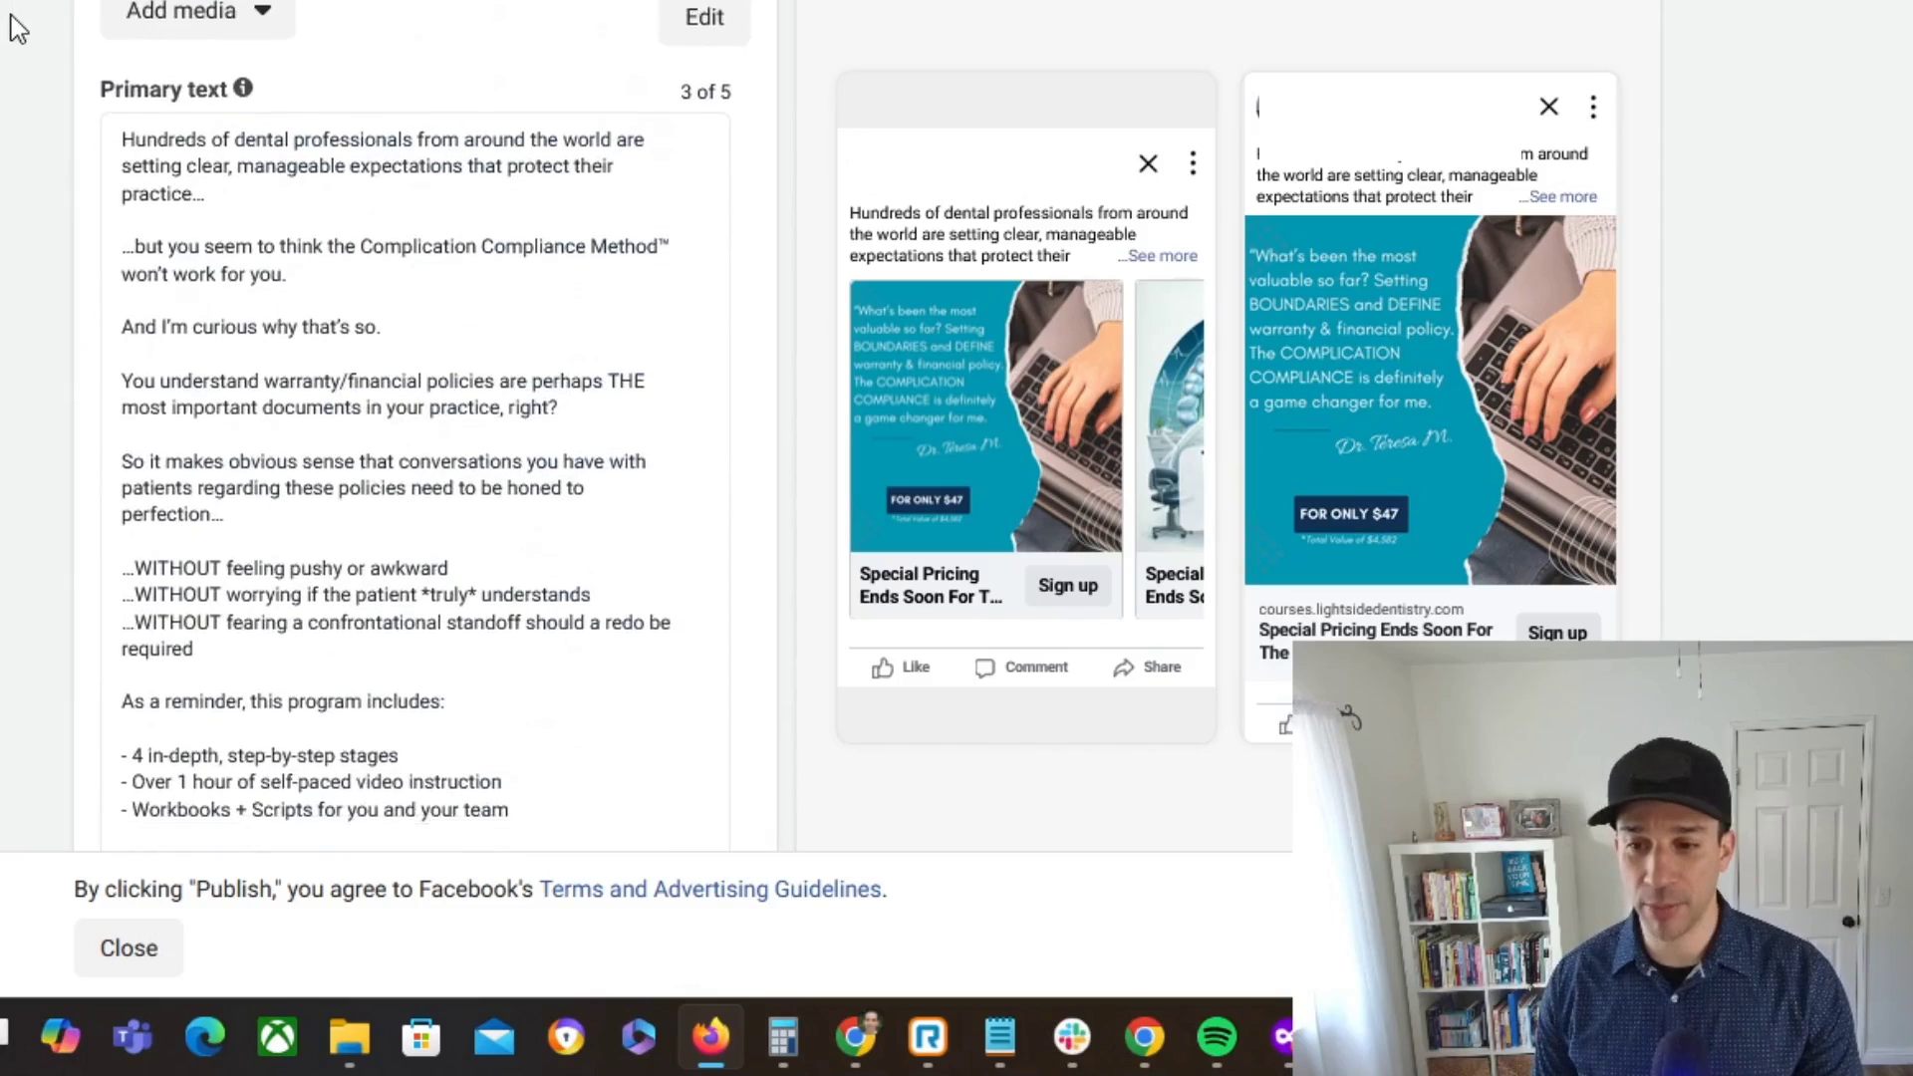
scroll(20, 30, "down", 4)
left_click(473, 152)
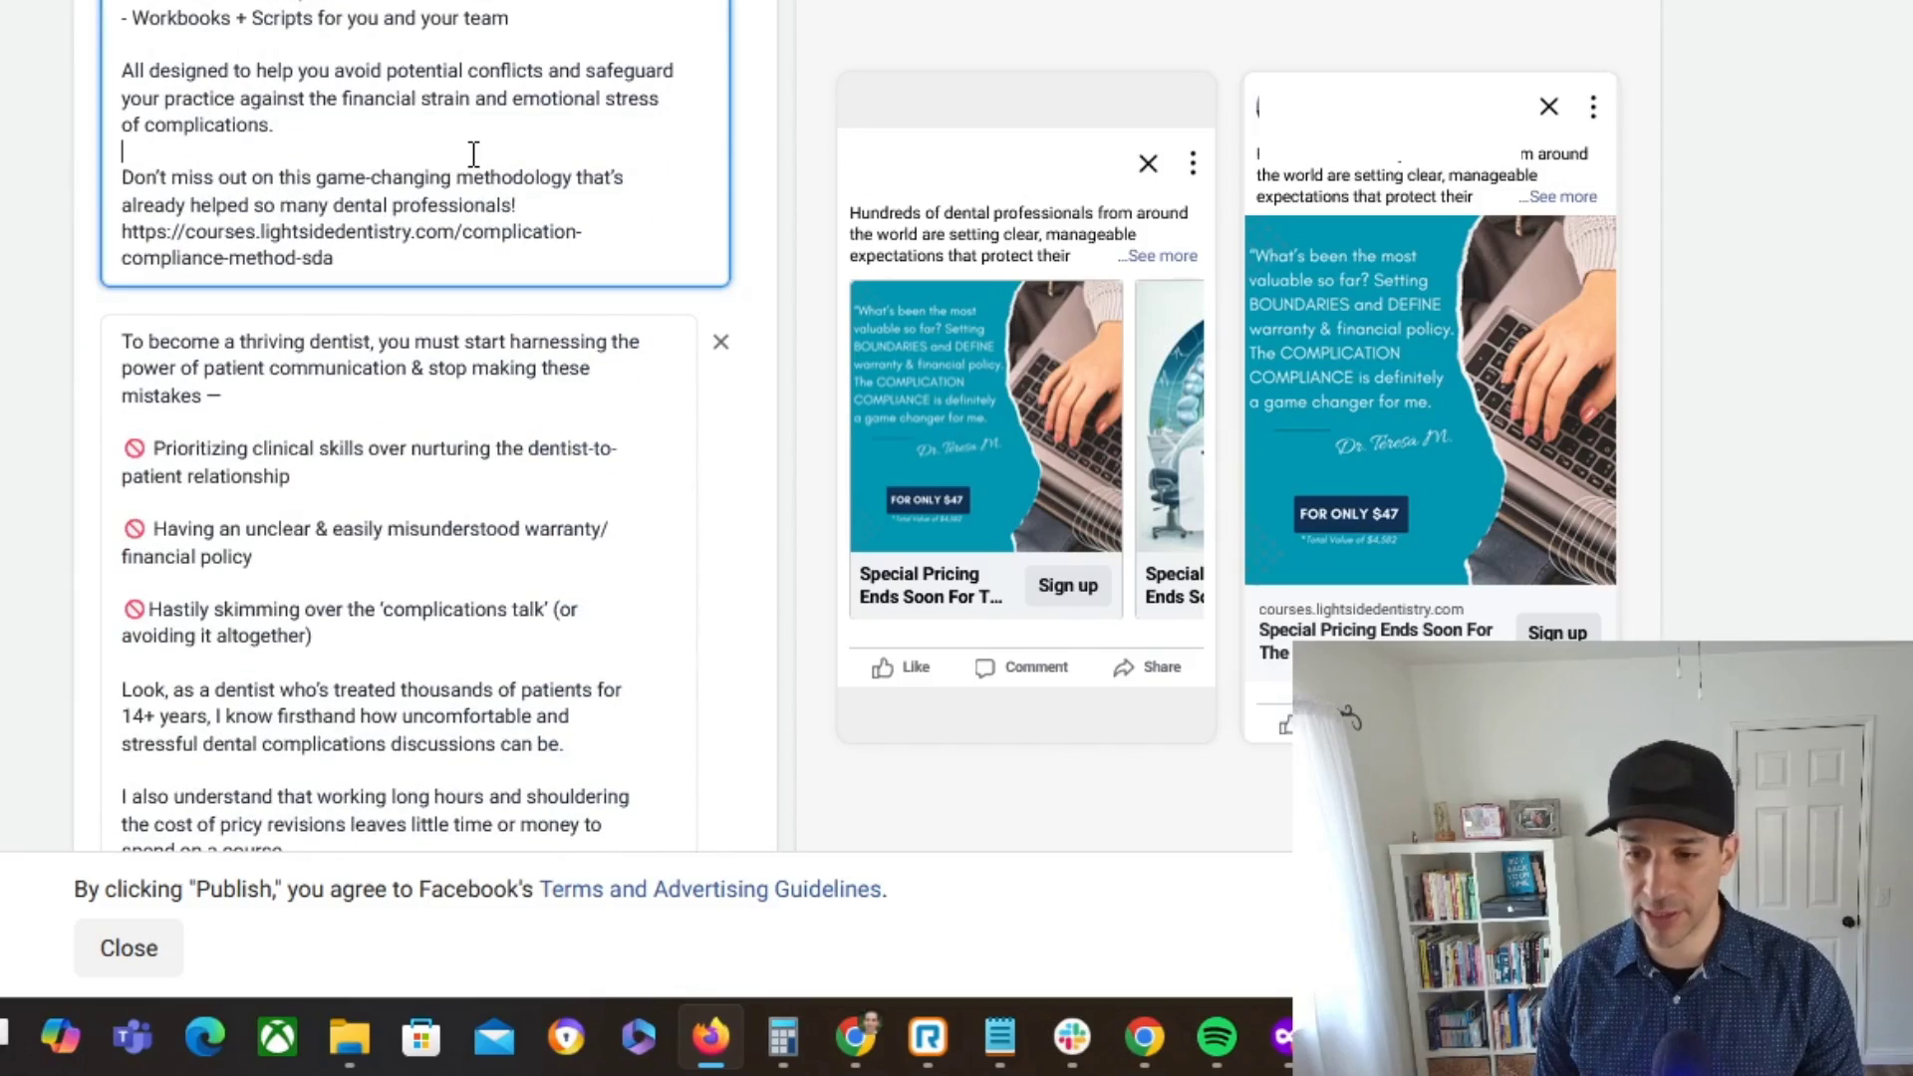
scroll(473, 152, "down", 15)
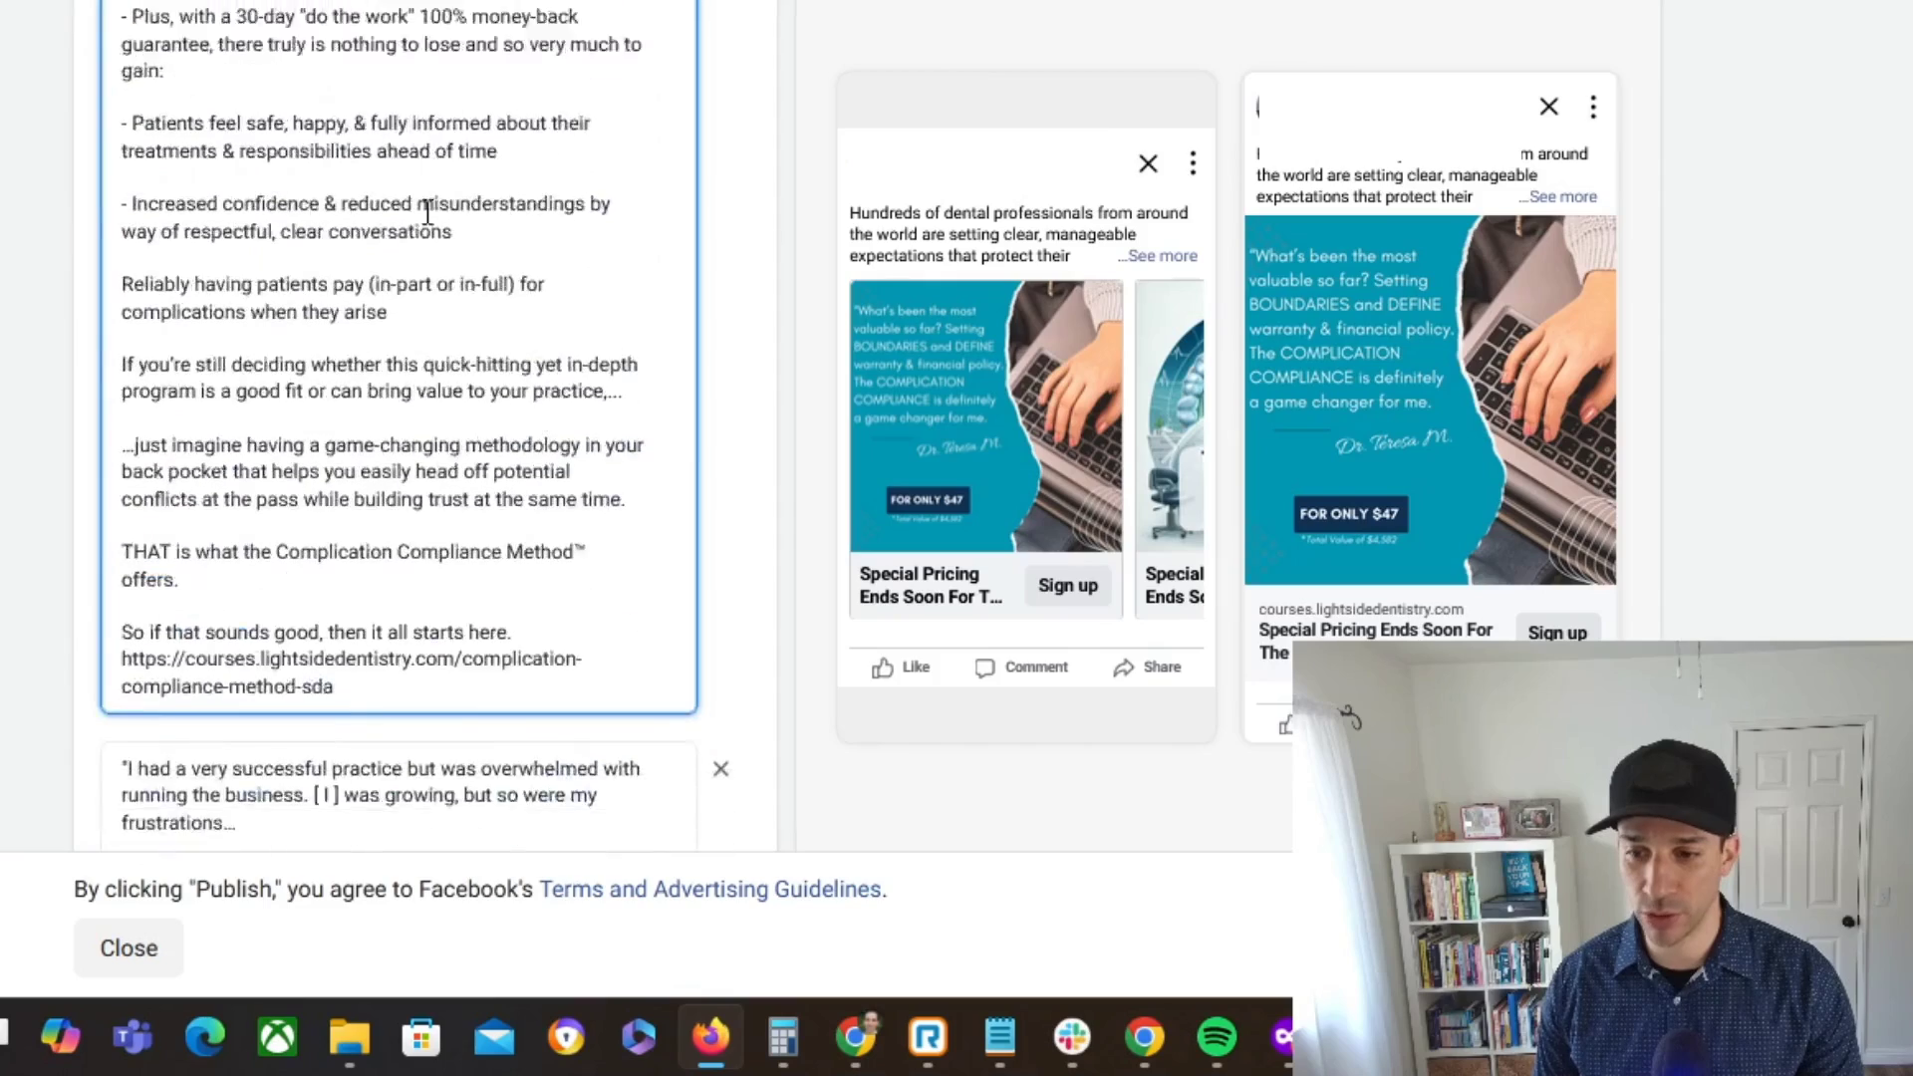
scroll(430, 224, "down", 15)
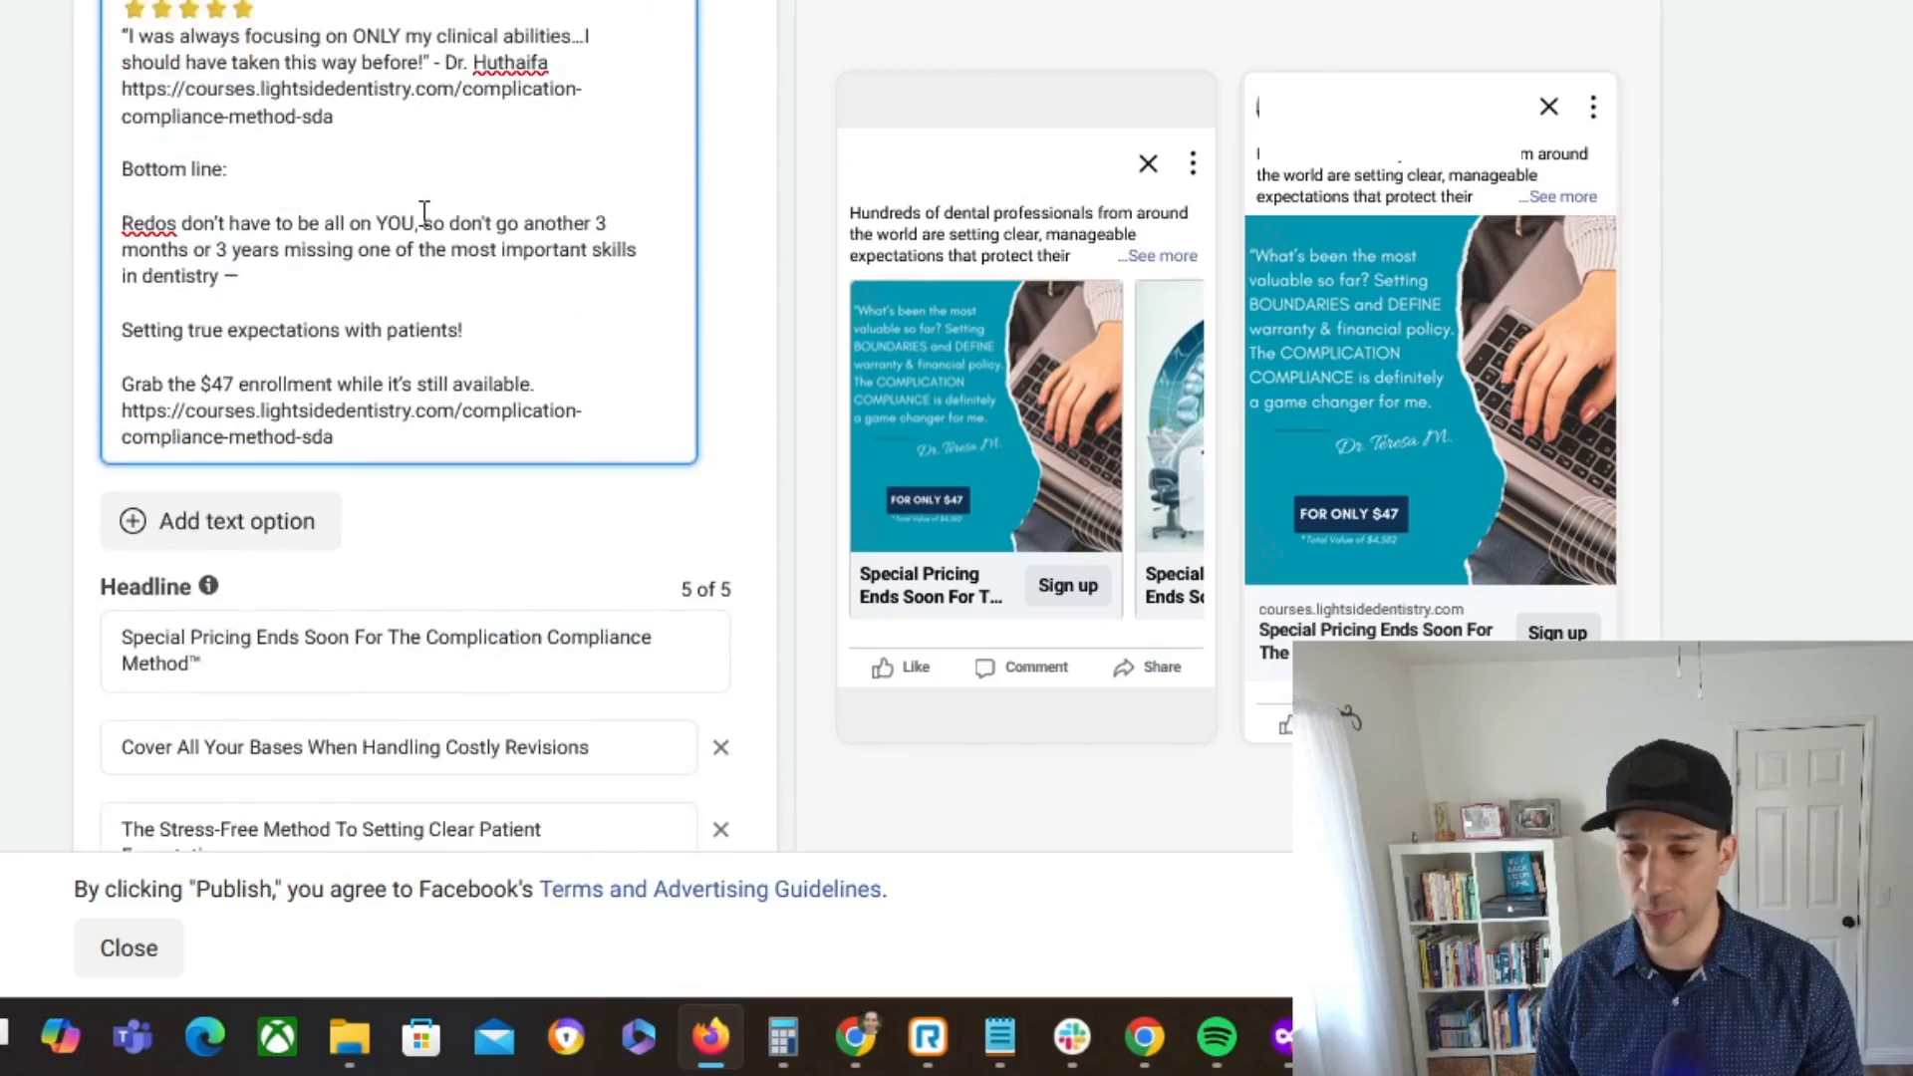
scroll(424, 212, "down", 3)
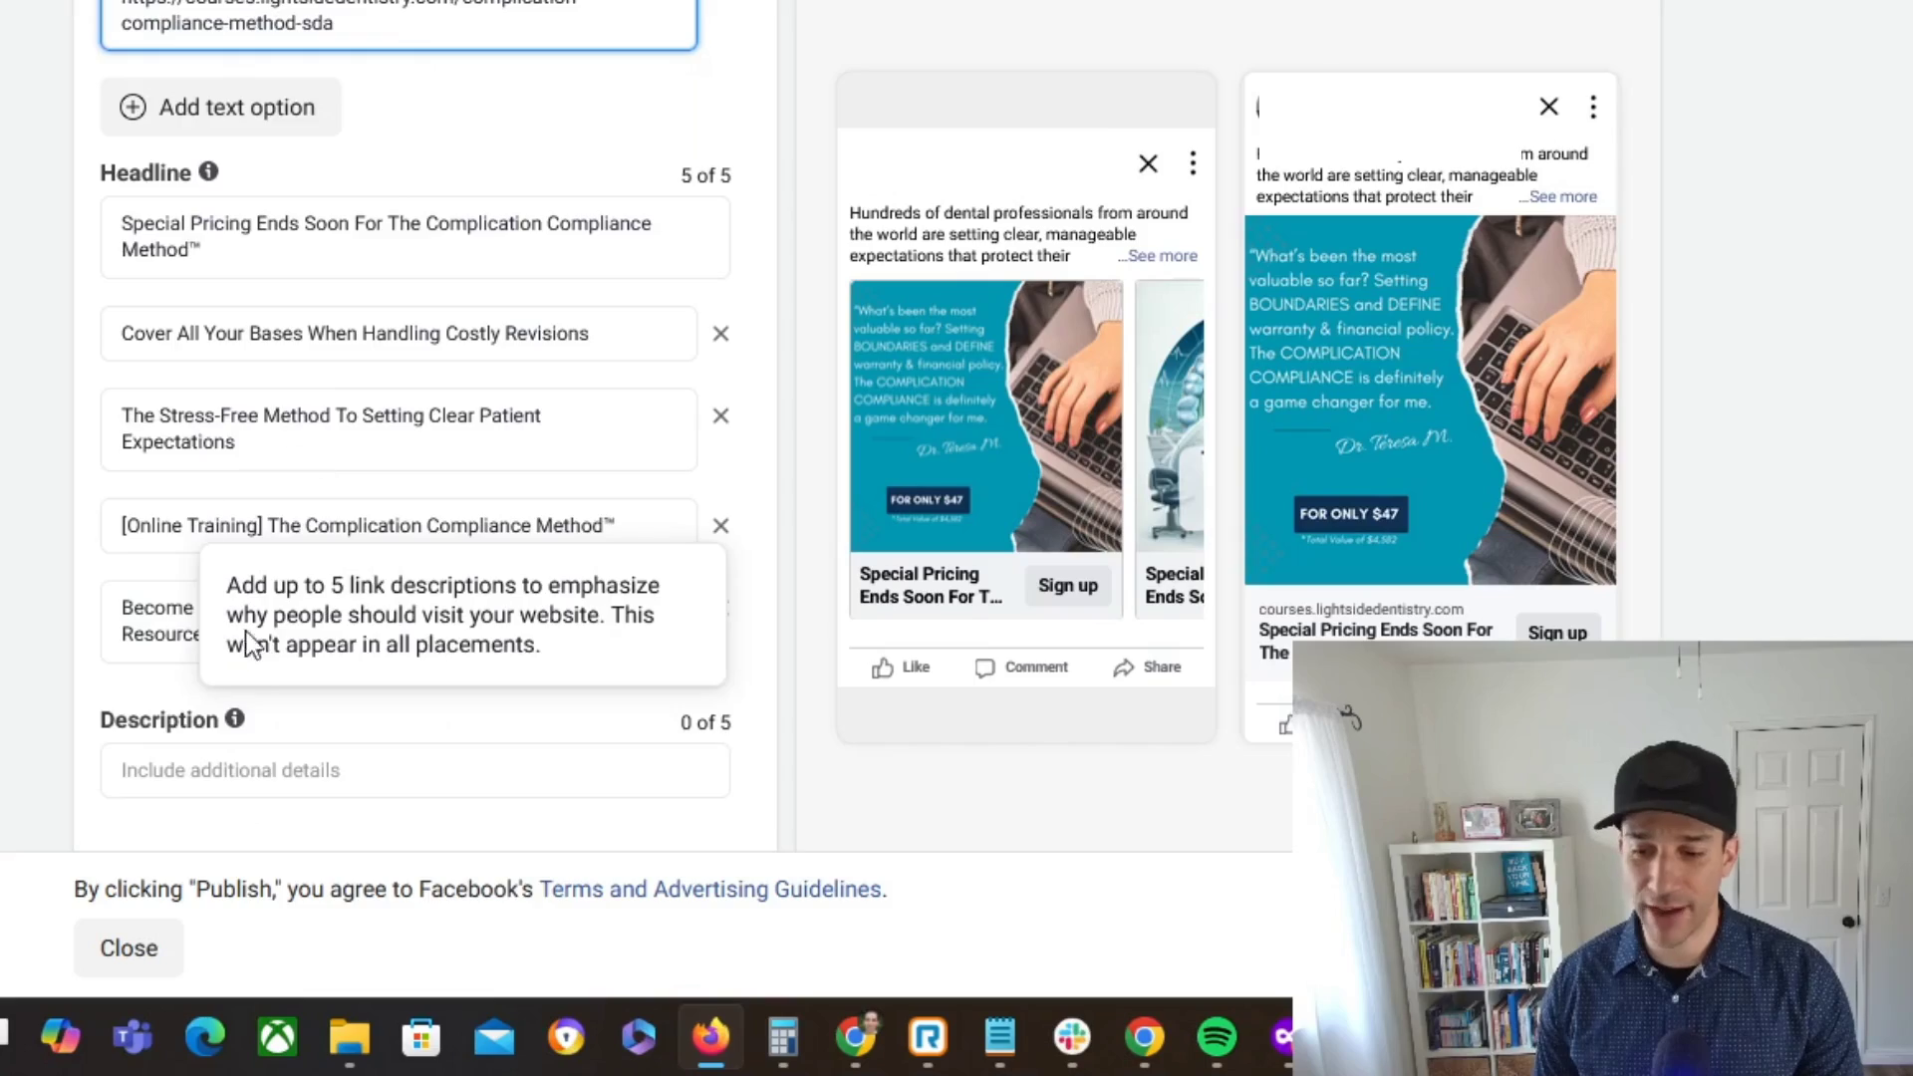
scroll(182, 535, "up", 4)
scroll(182, 536, "up", 20)
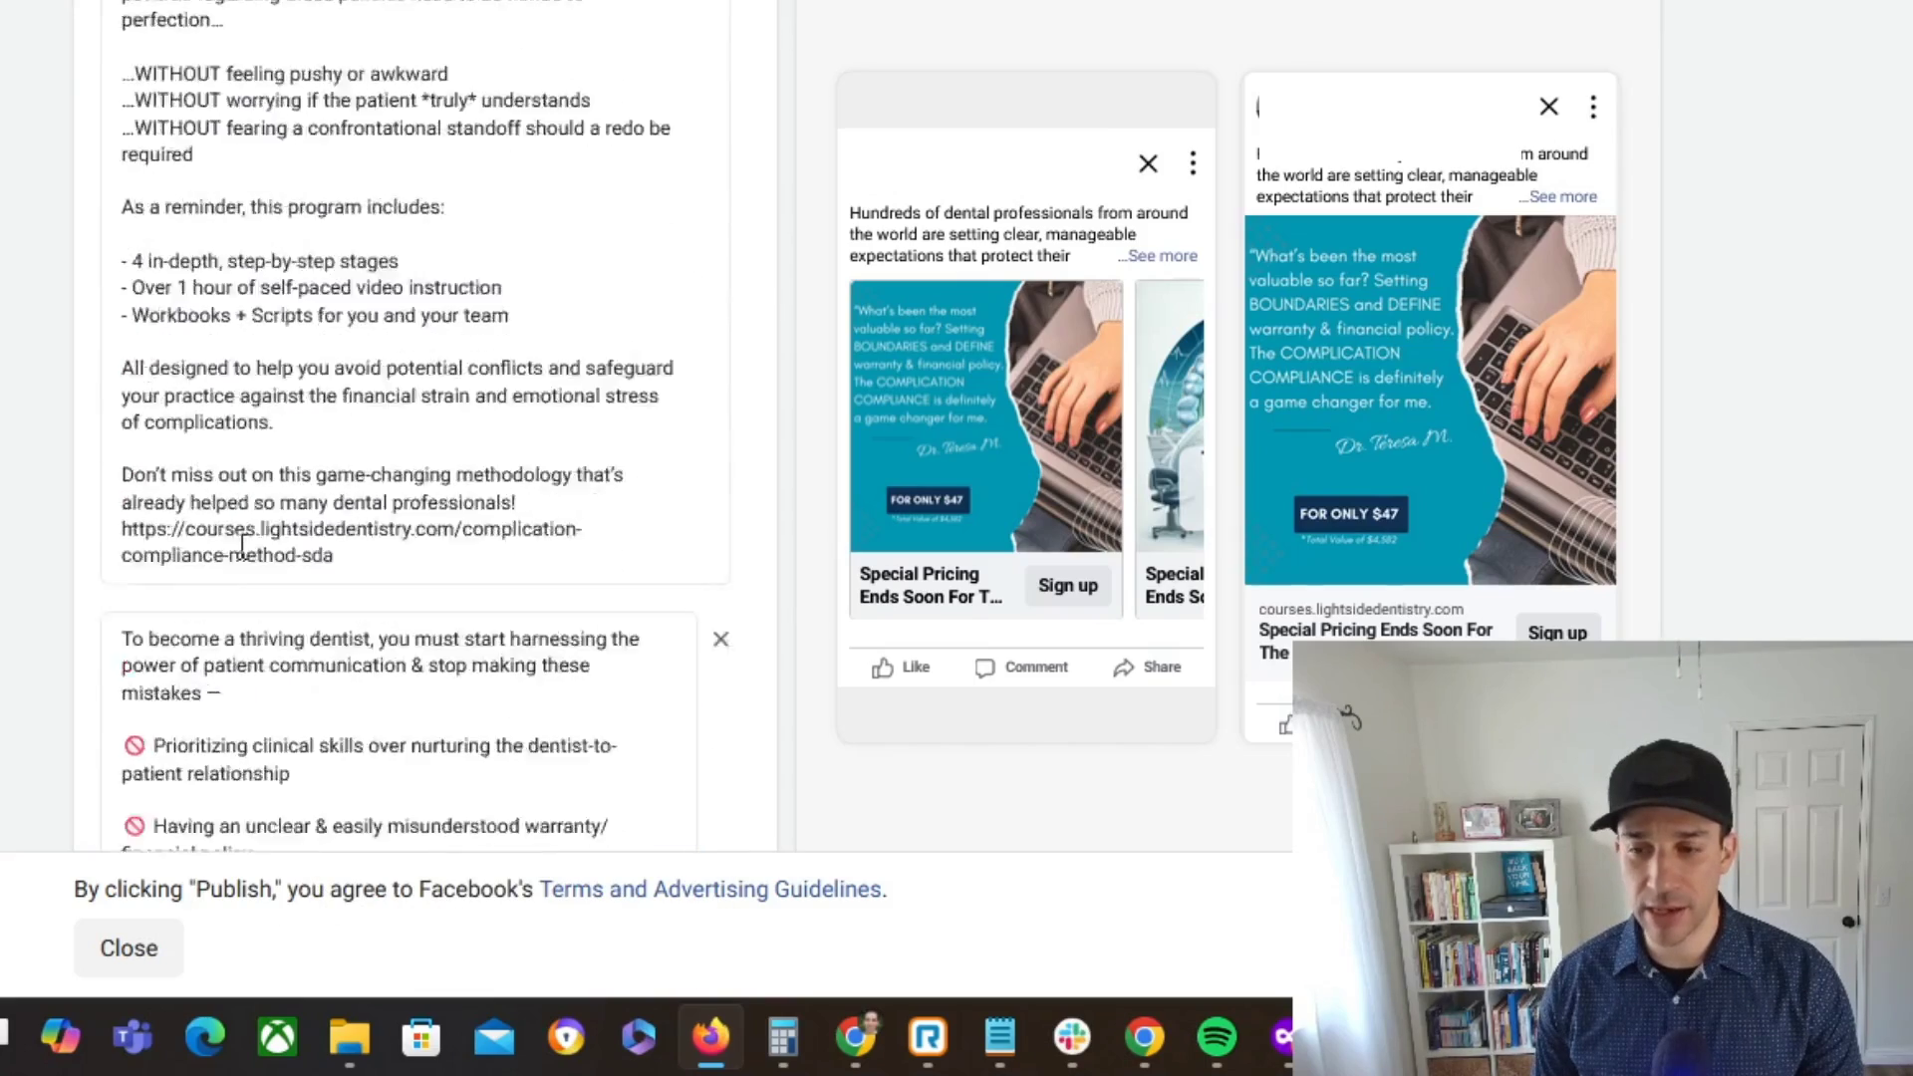
scroll(250, 551, "up", 3)
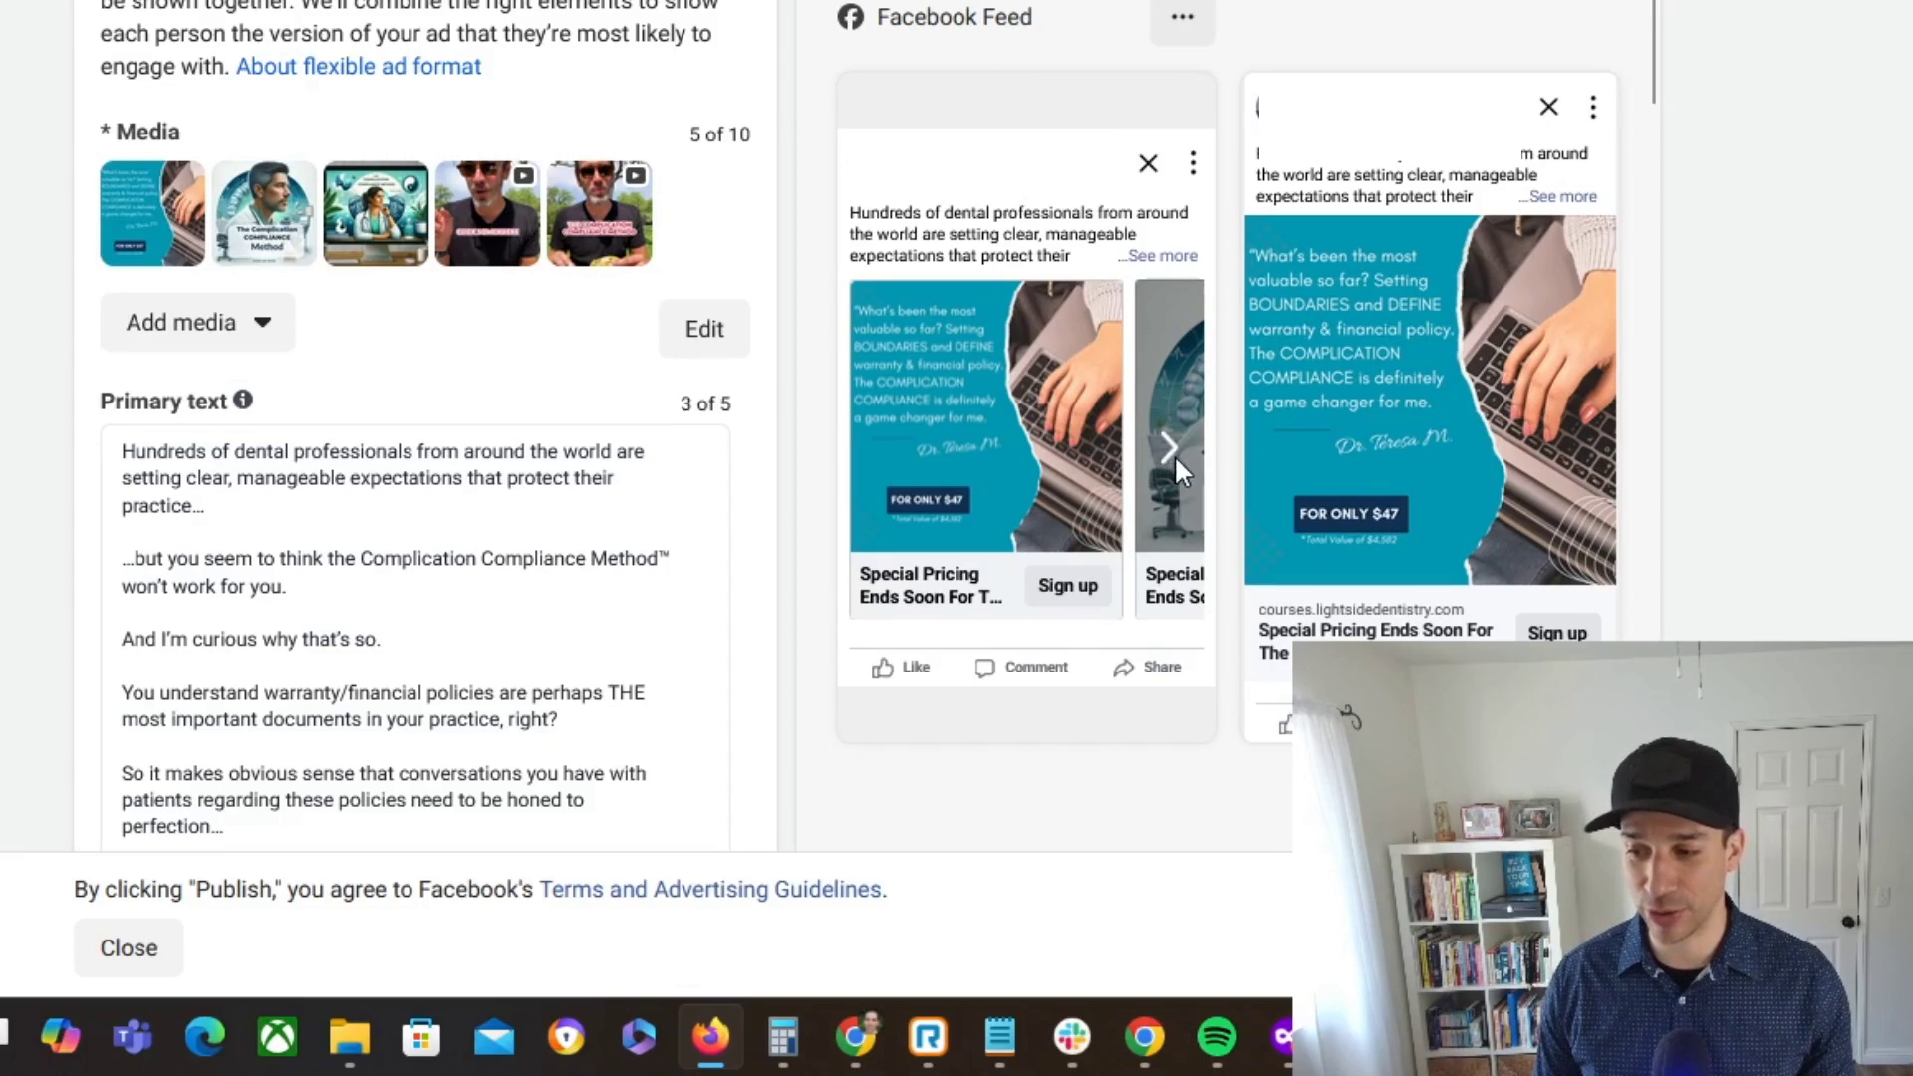
left_click(1166, 448)
left_click(1168, 454)
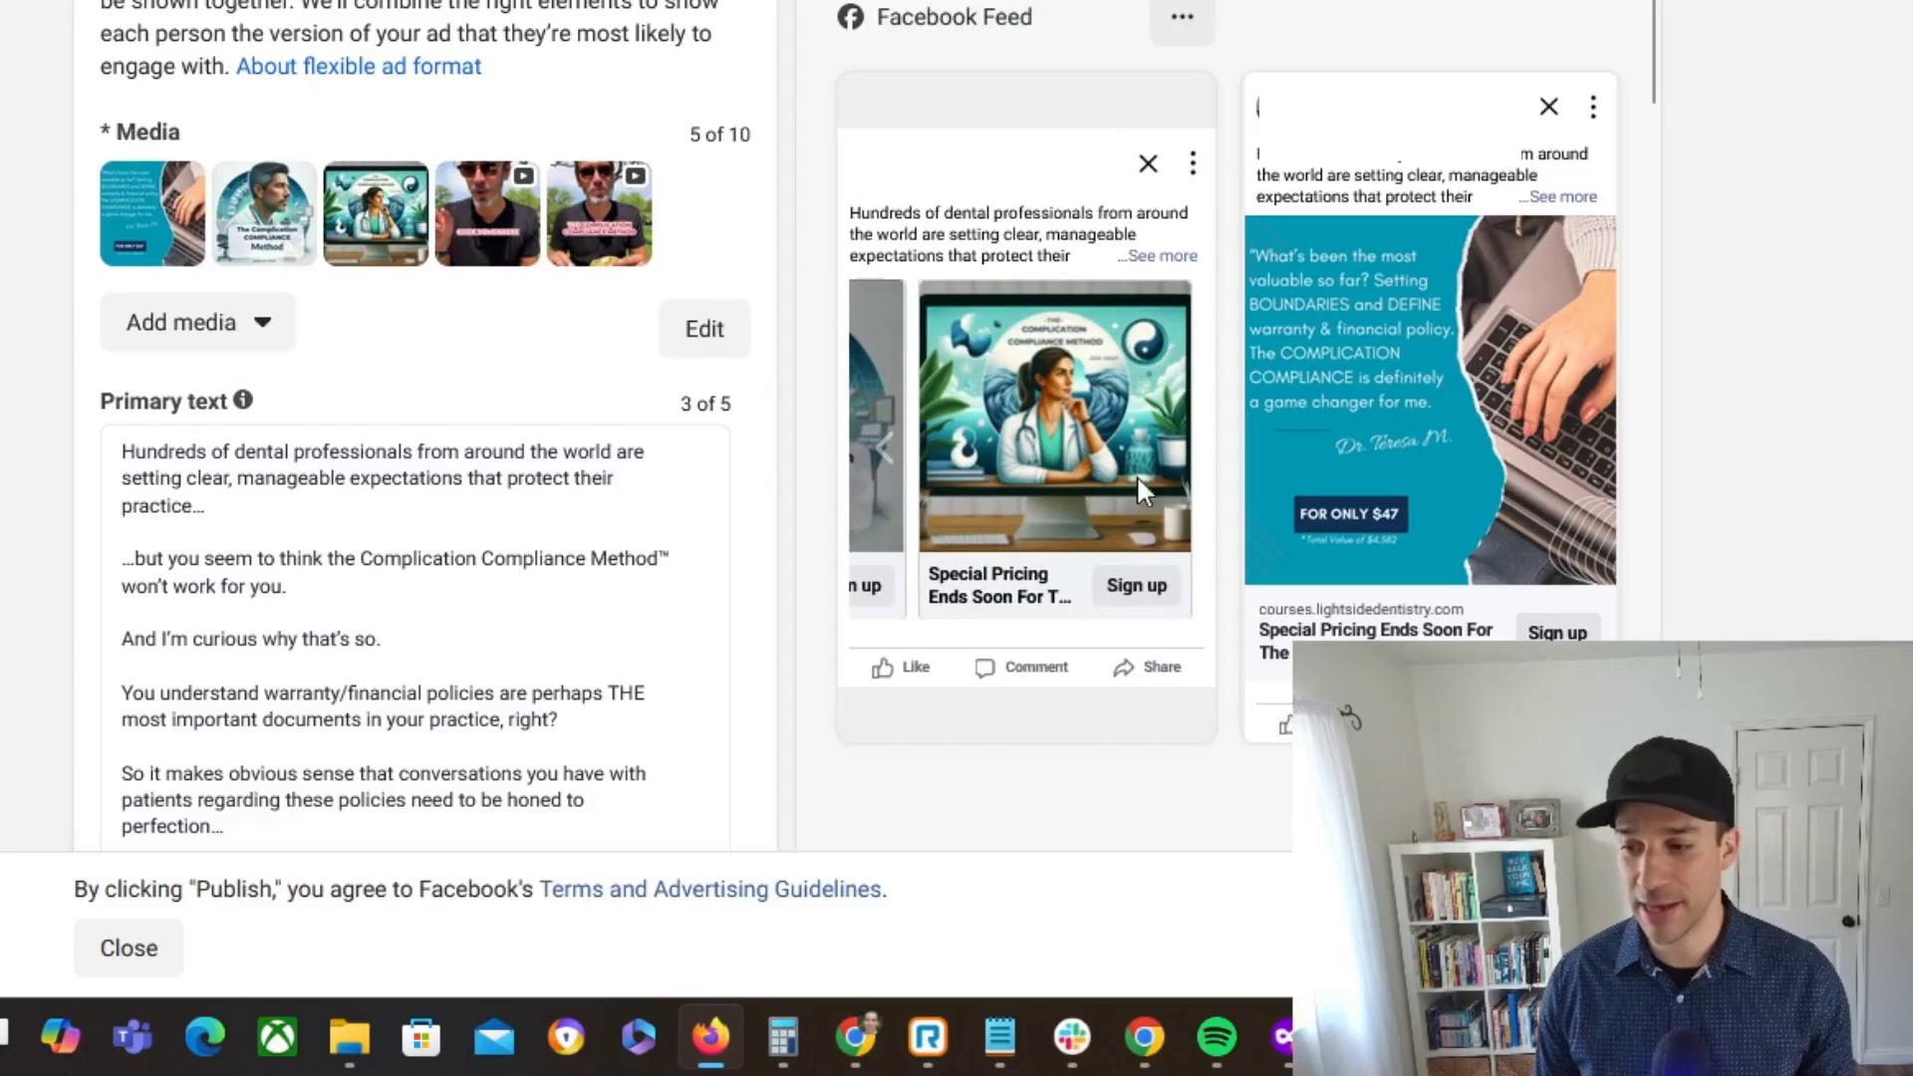
left_click(883, 446)
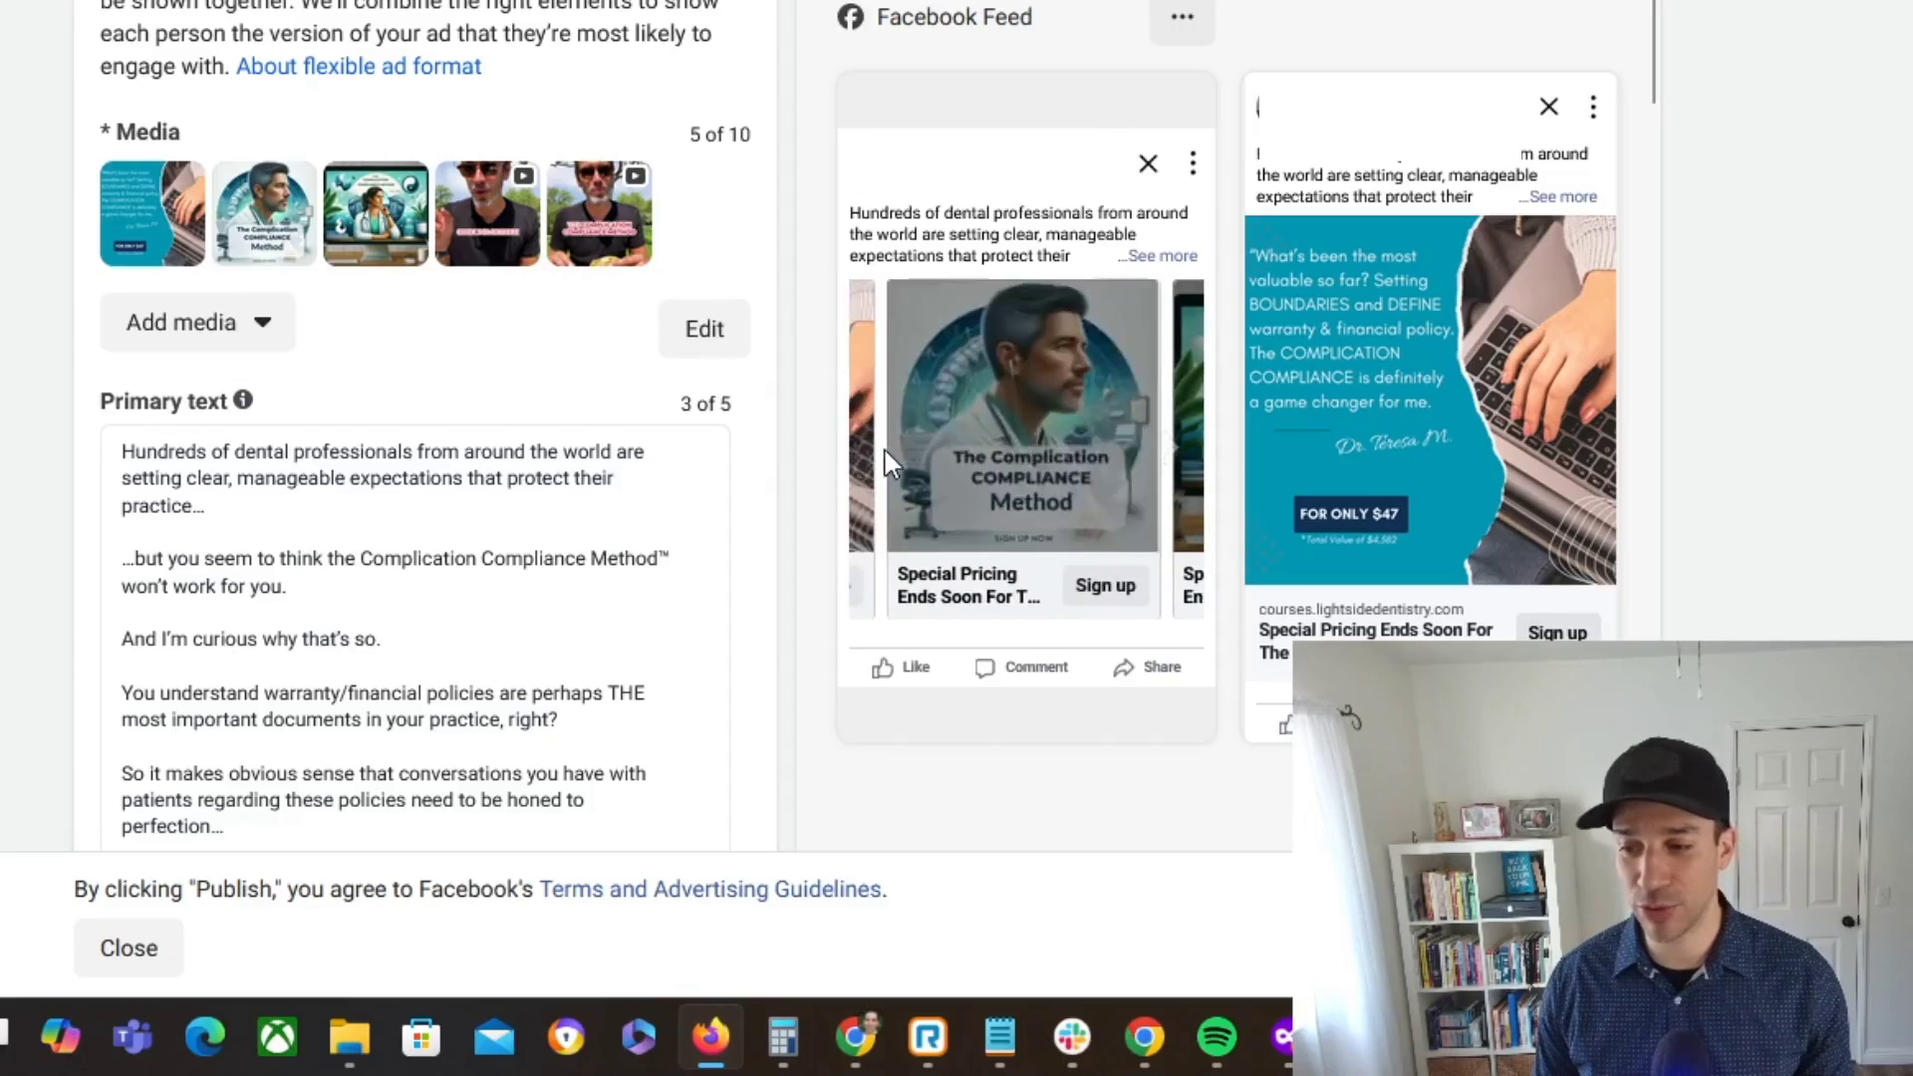
left_click(885, 454)
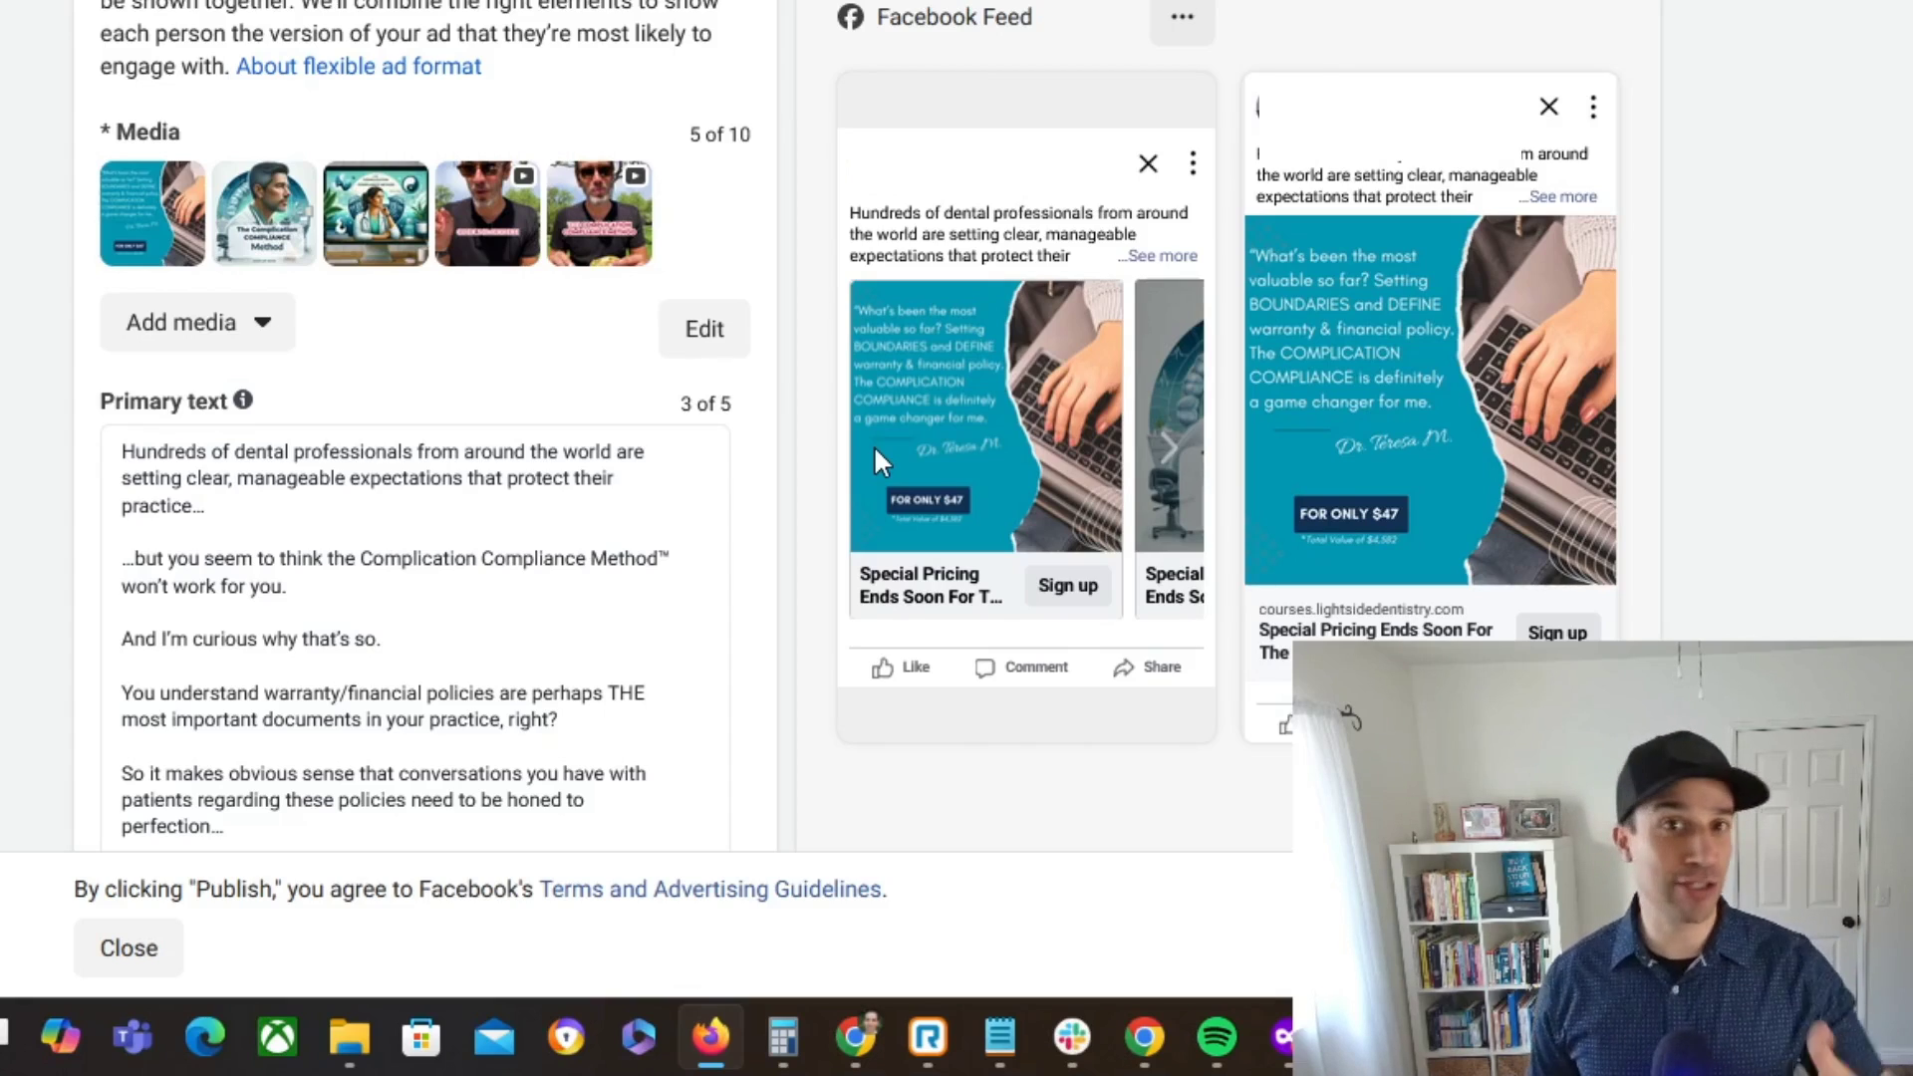
left_click(1168, 453)
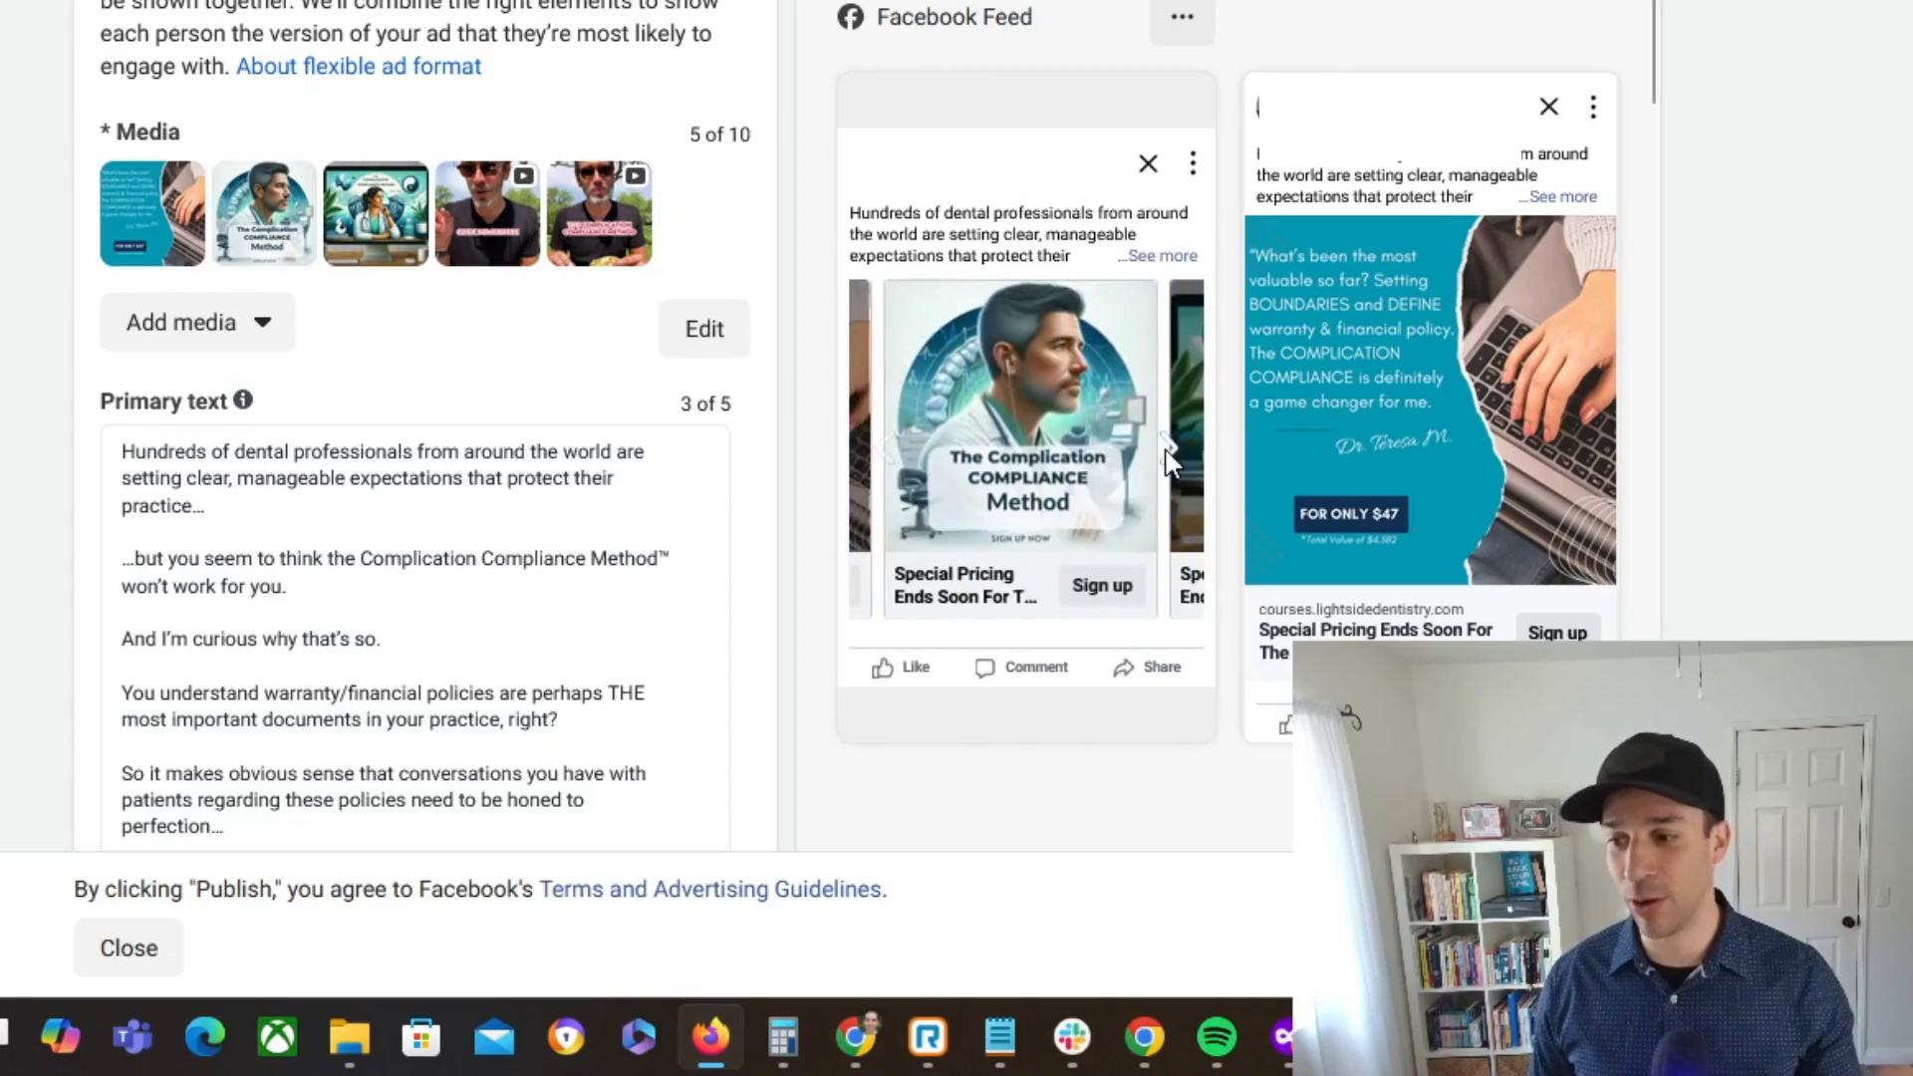
left_click(1168, 453)
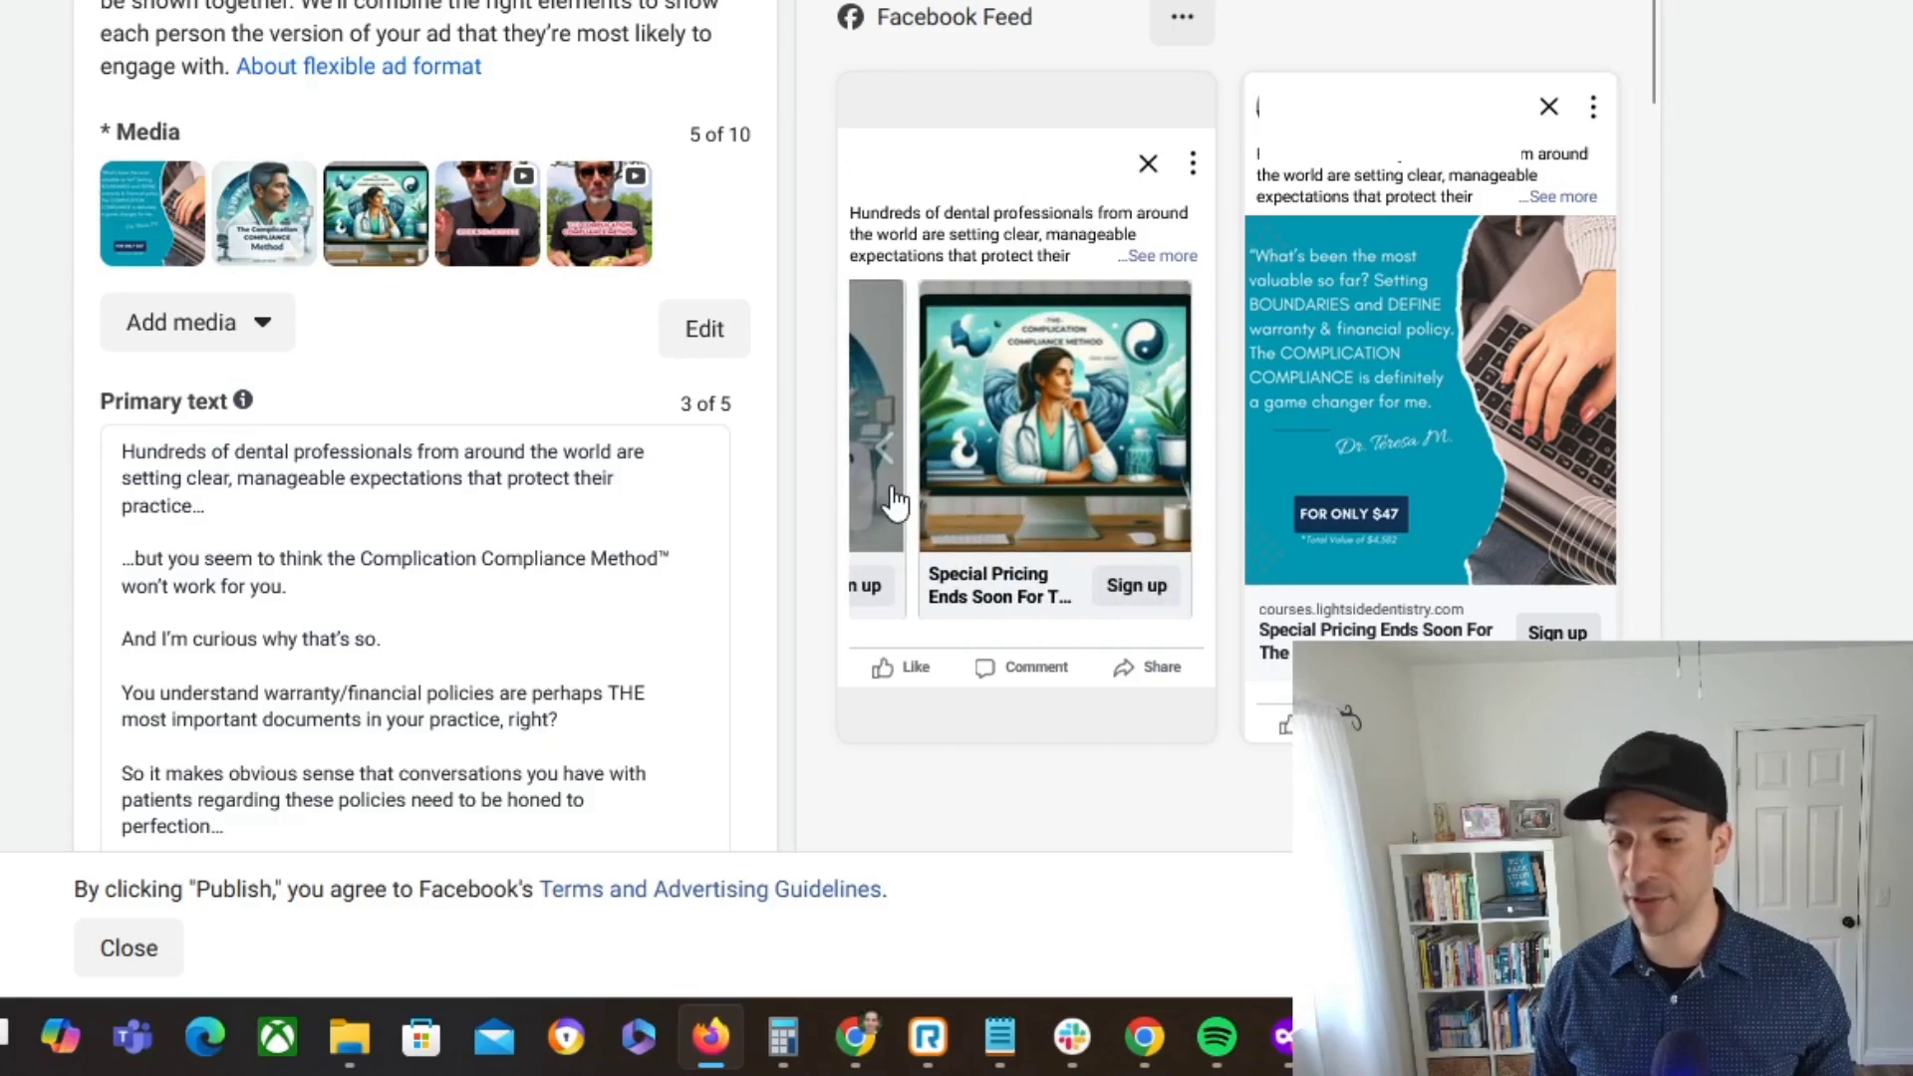
left_click(888, 457)
left_click(888, 459)
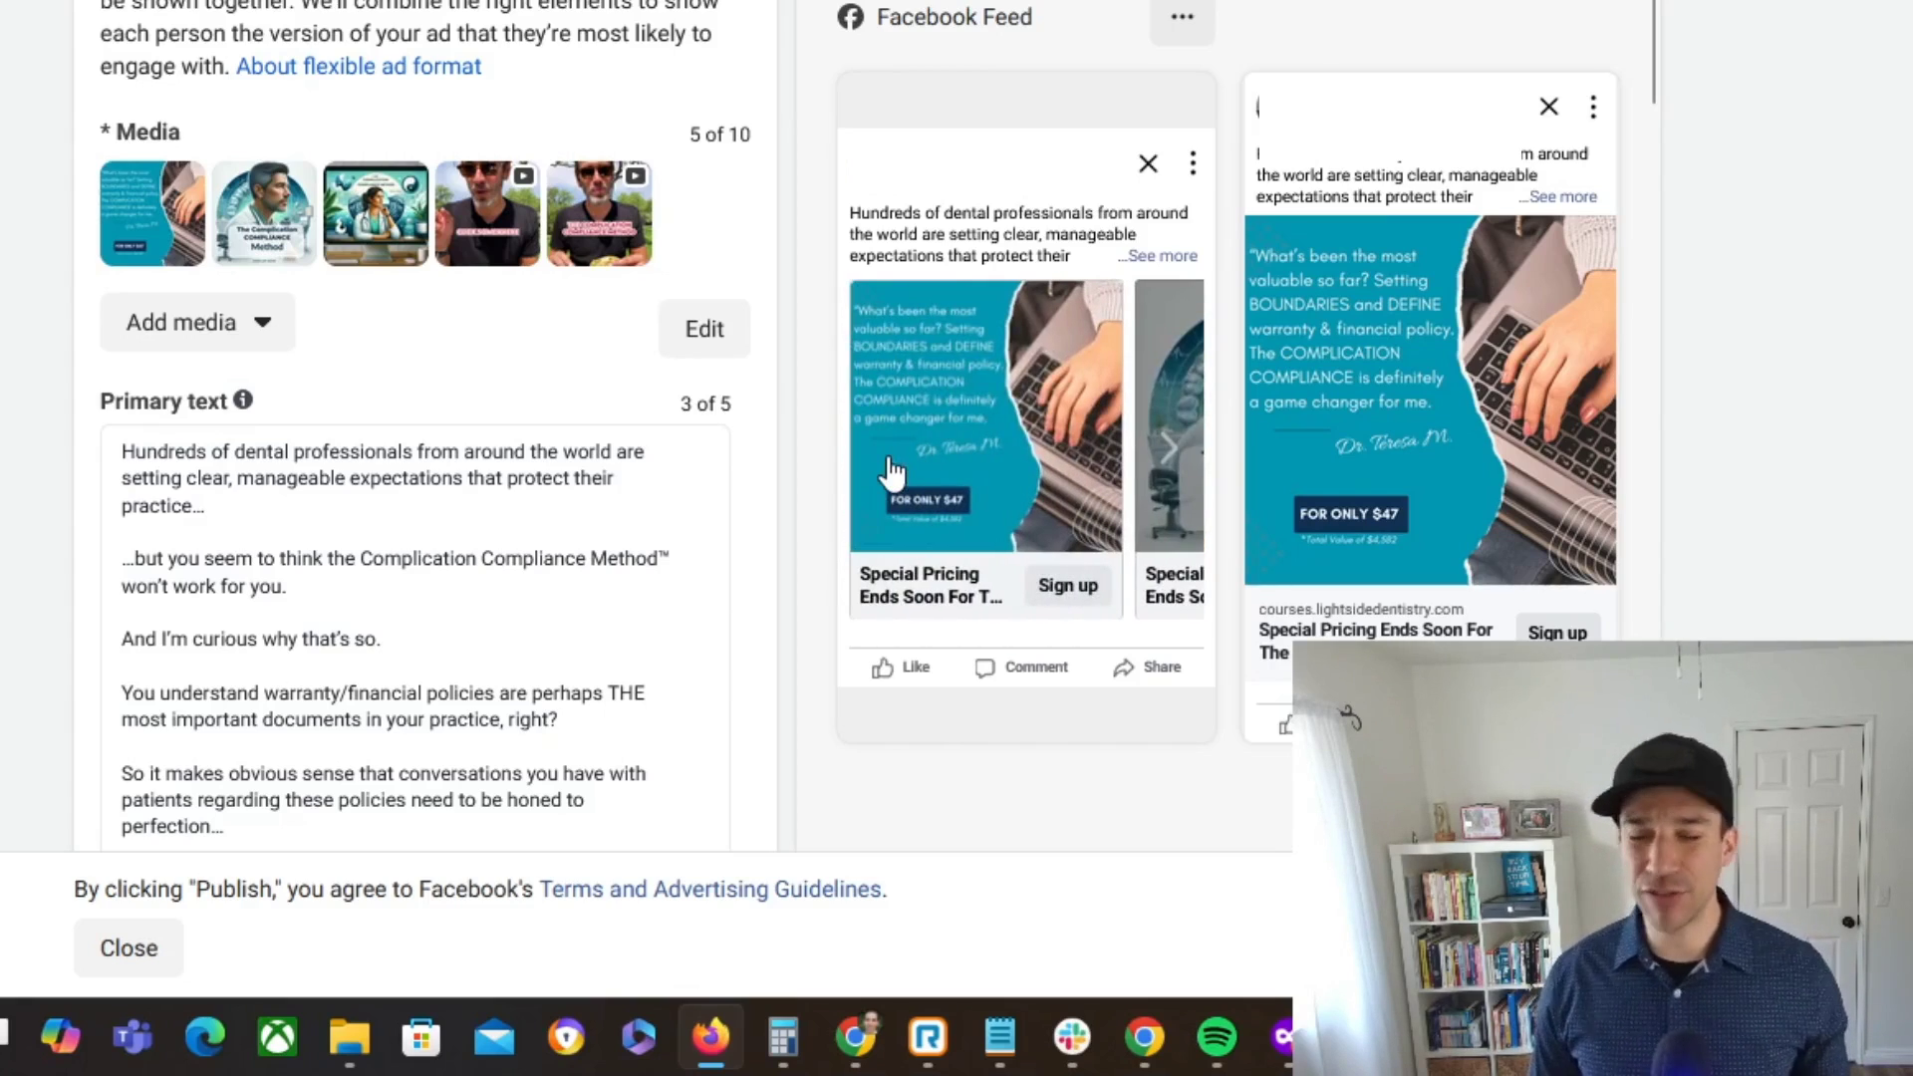
left_click(1166, 456)
left_click(1170, 454)
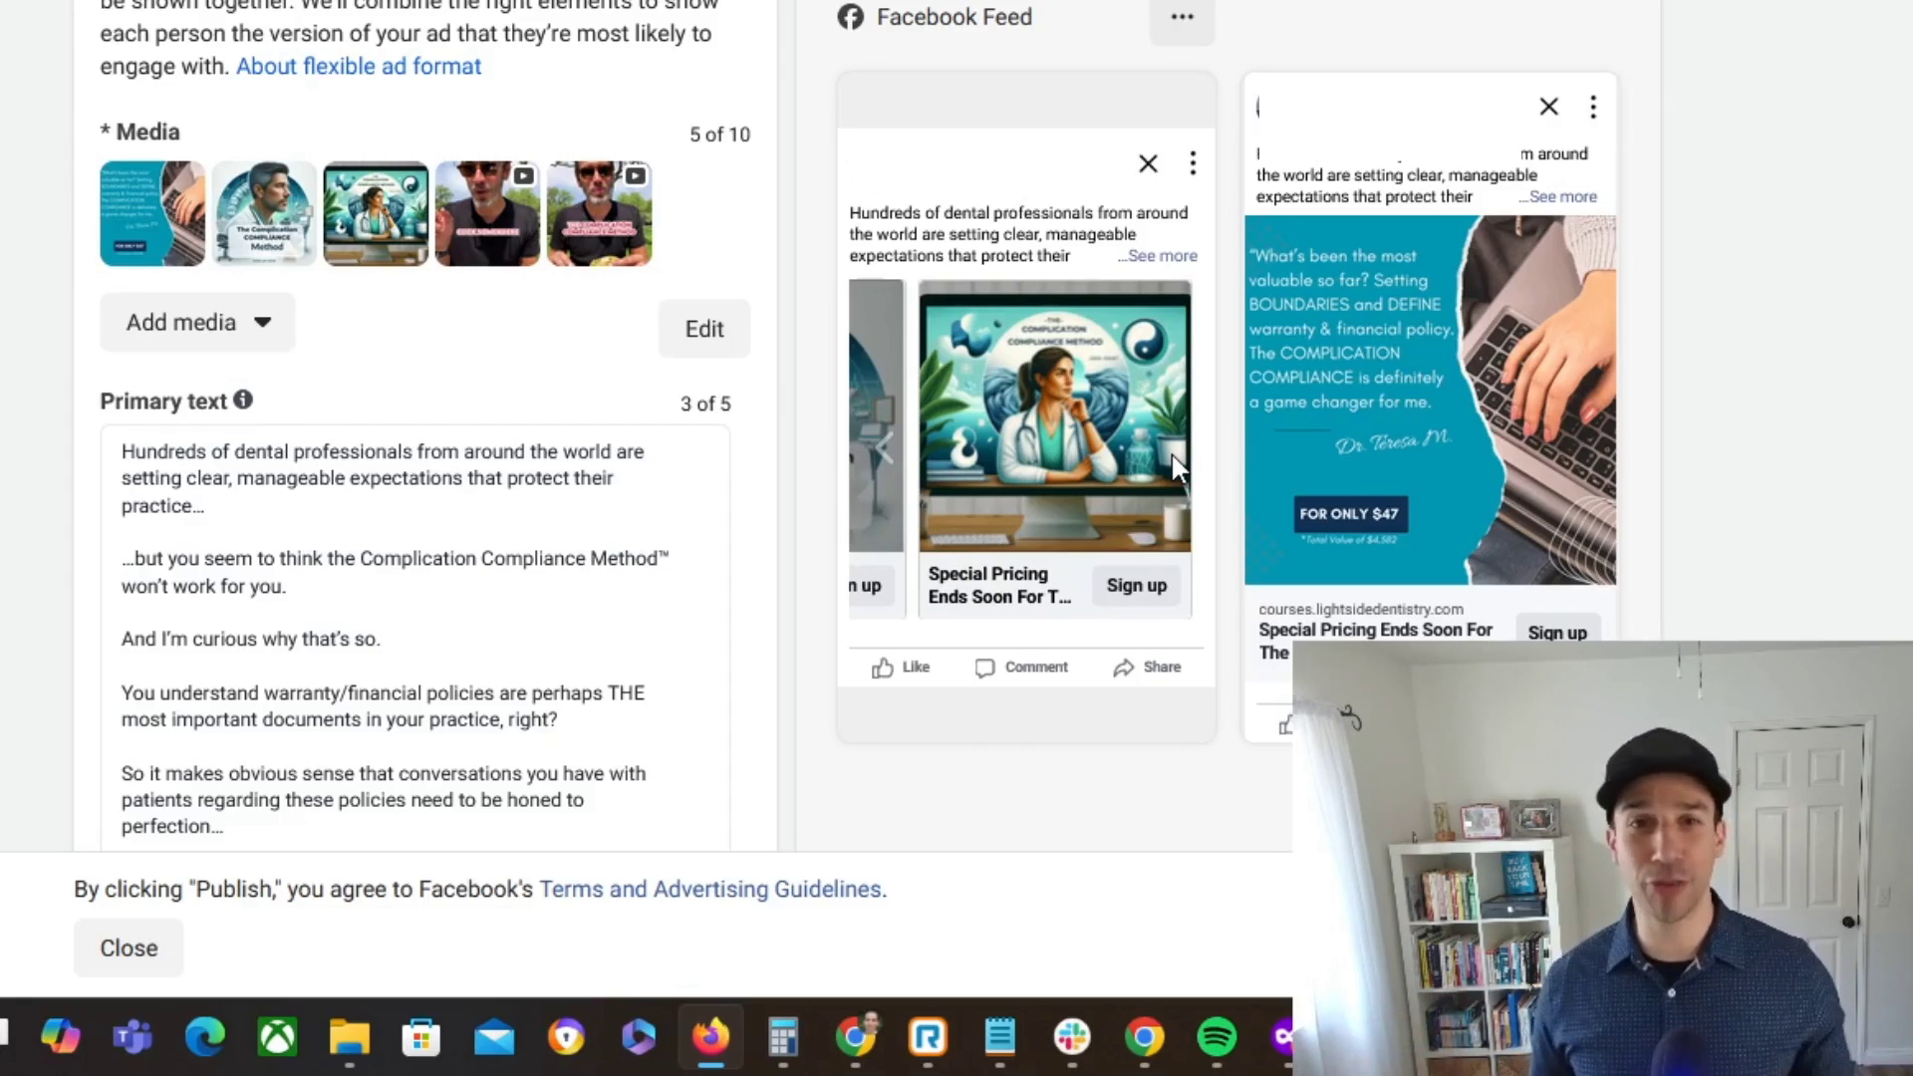
left_click(891, 453)
left_click(892, 456)
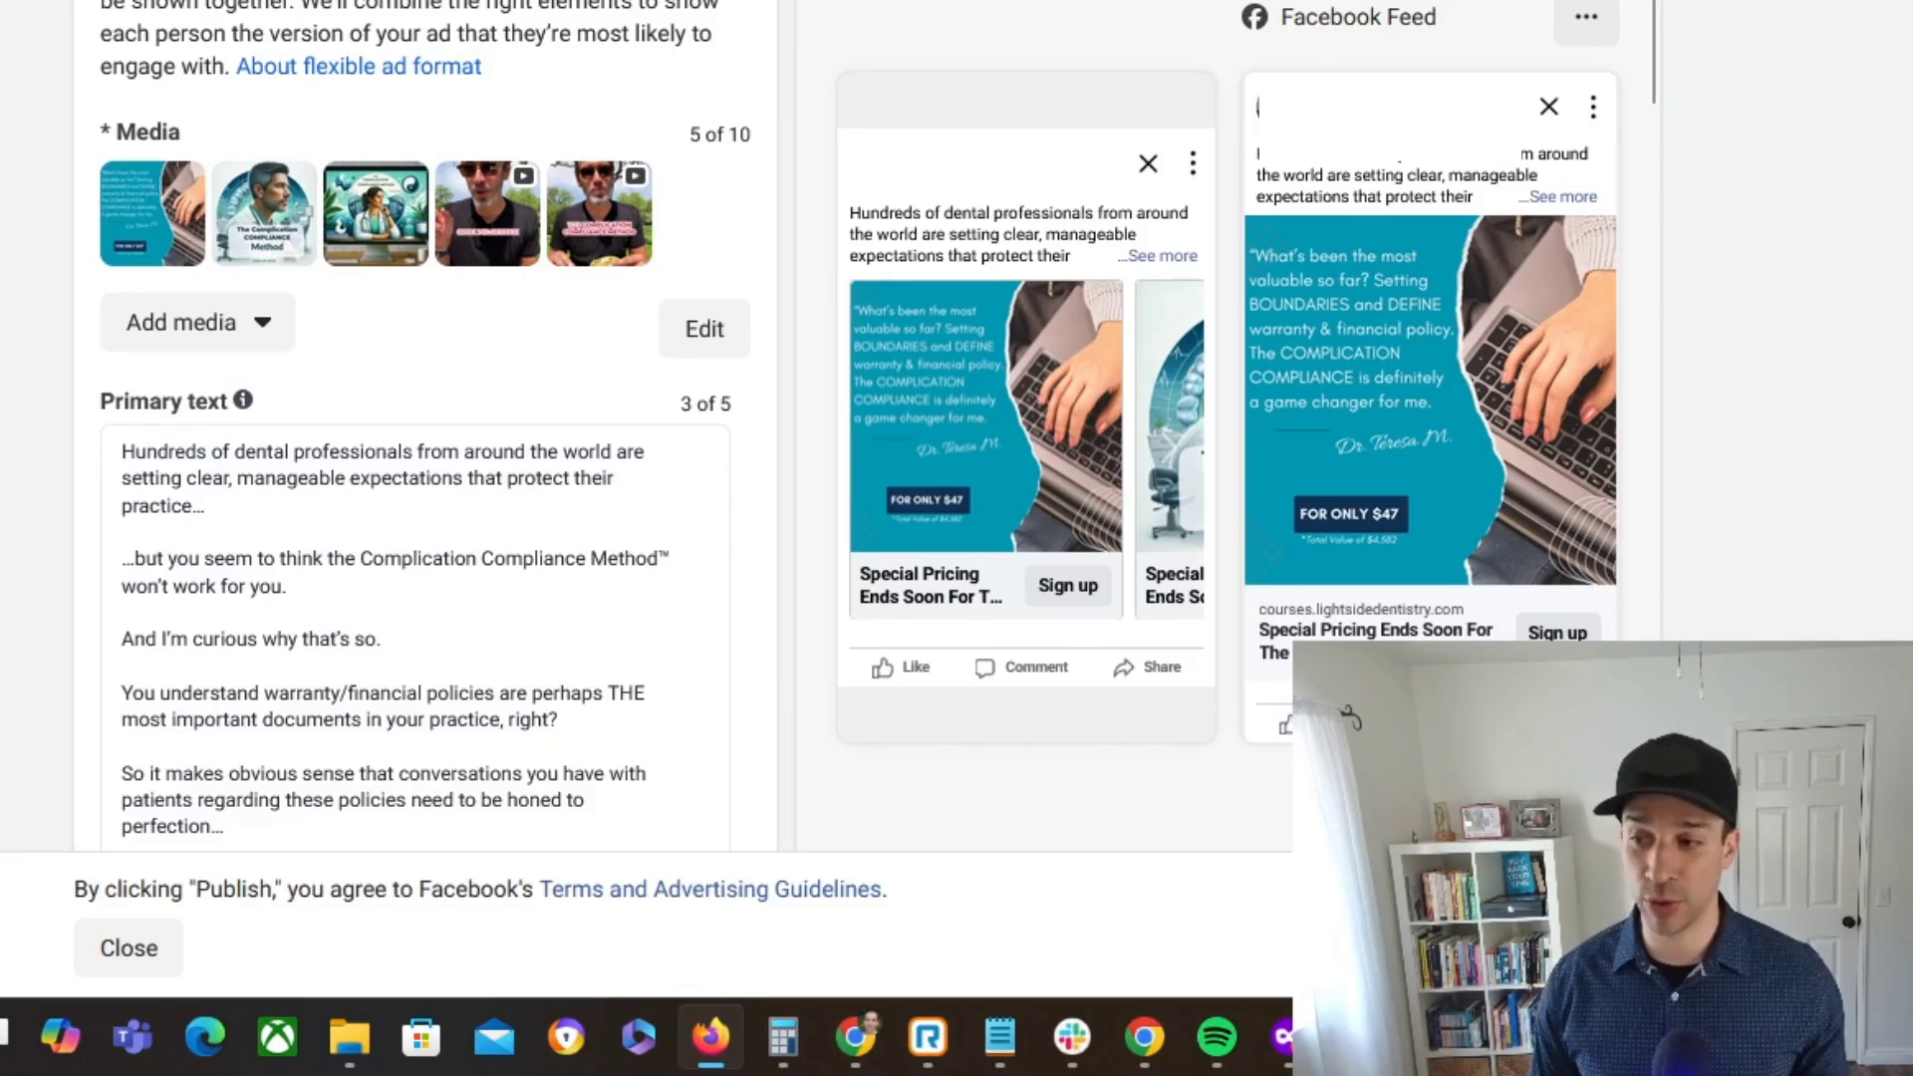
Step: Browse the ad preview carousel forward and back, ending on the woman-at-monitor card
mouse_move(1170, 455)
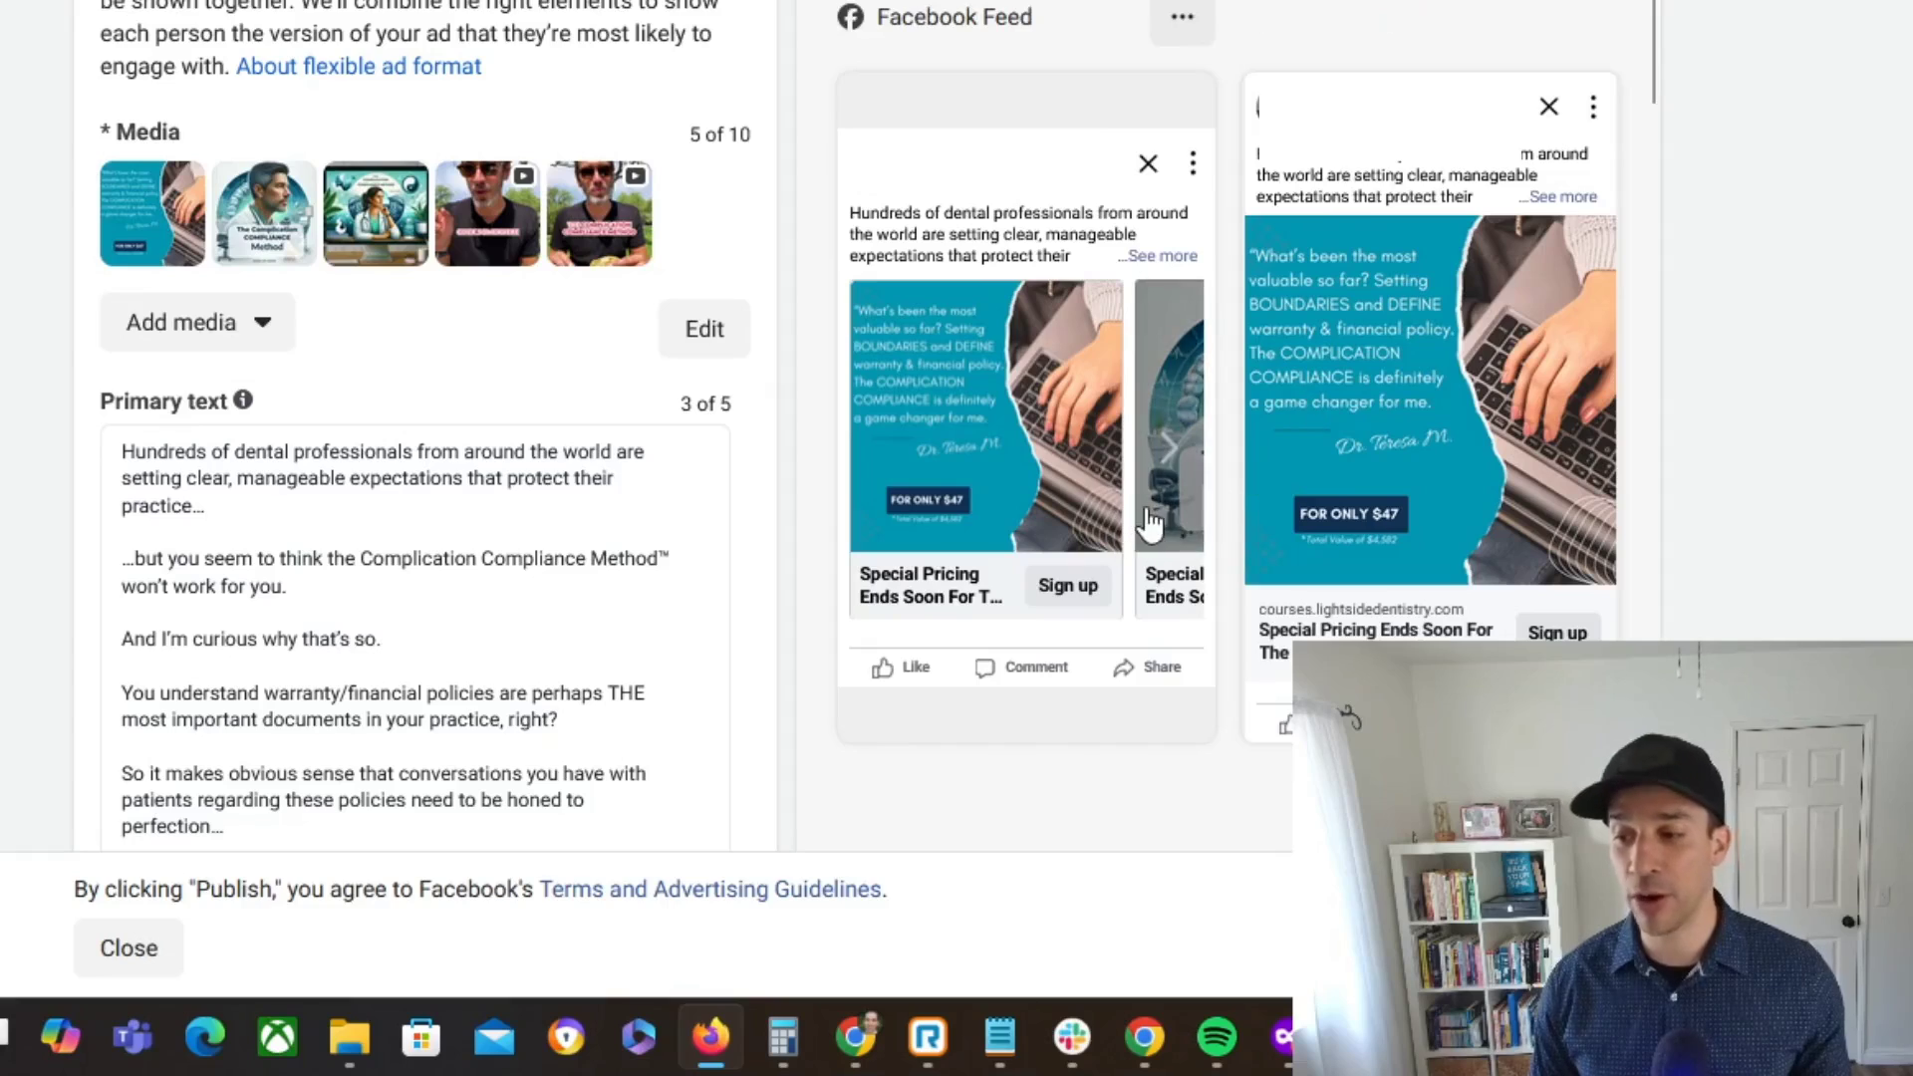
left_click(1170, 455)
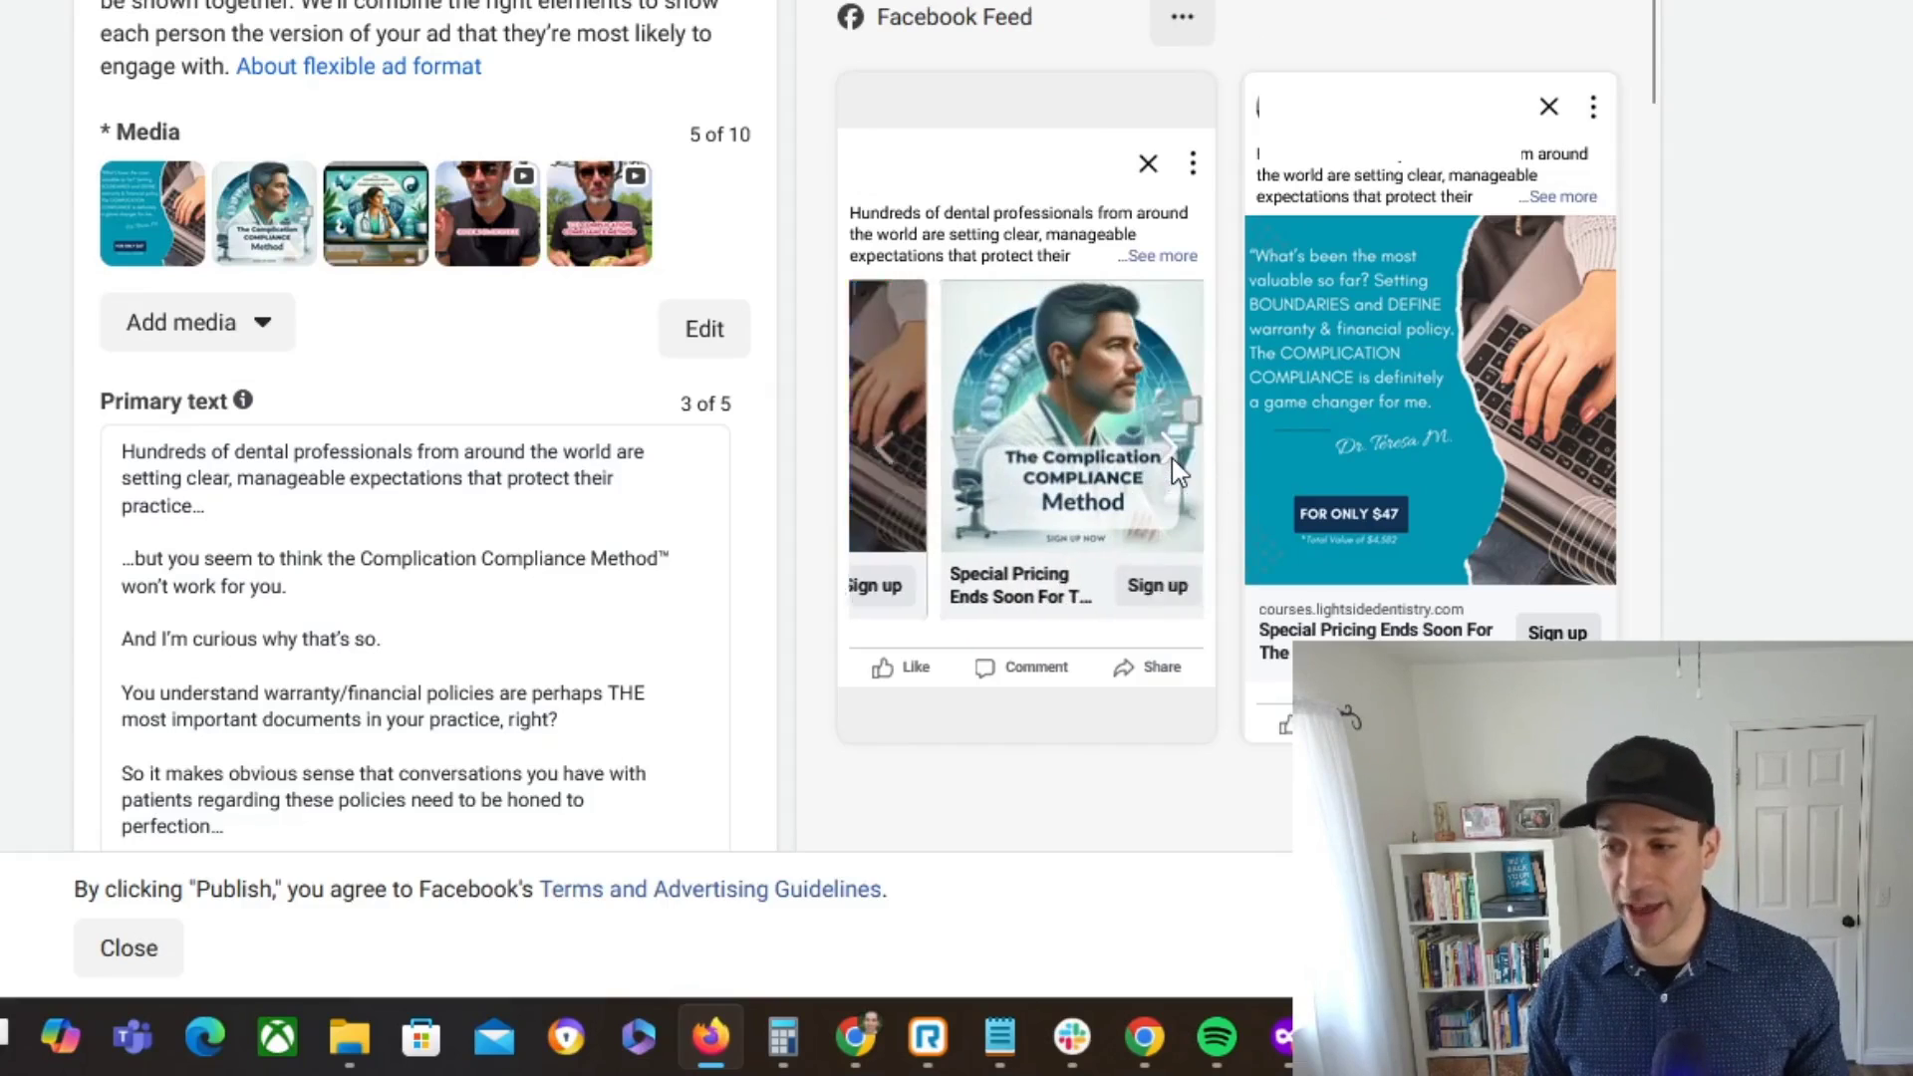
left_click(1170, 454)
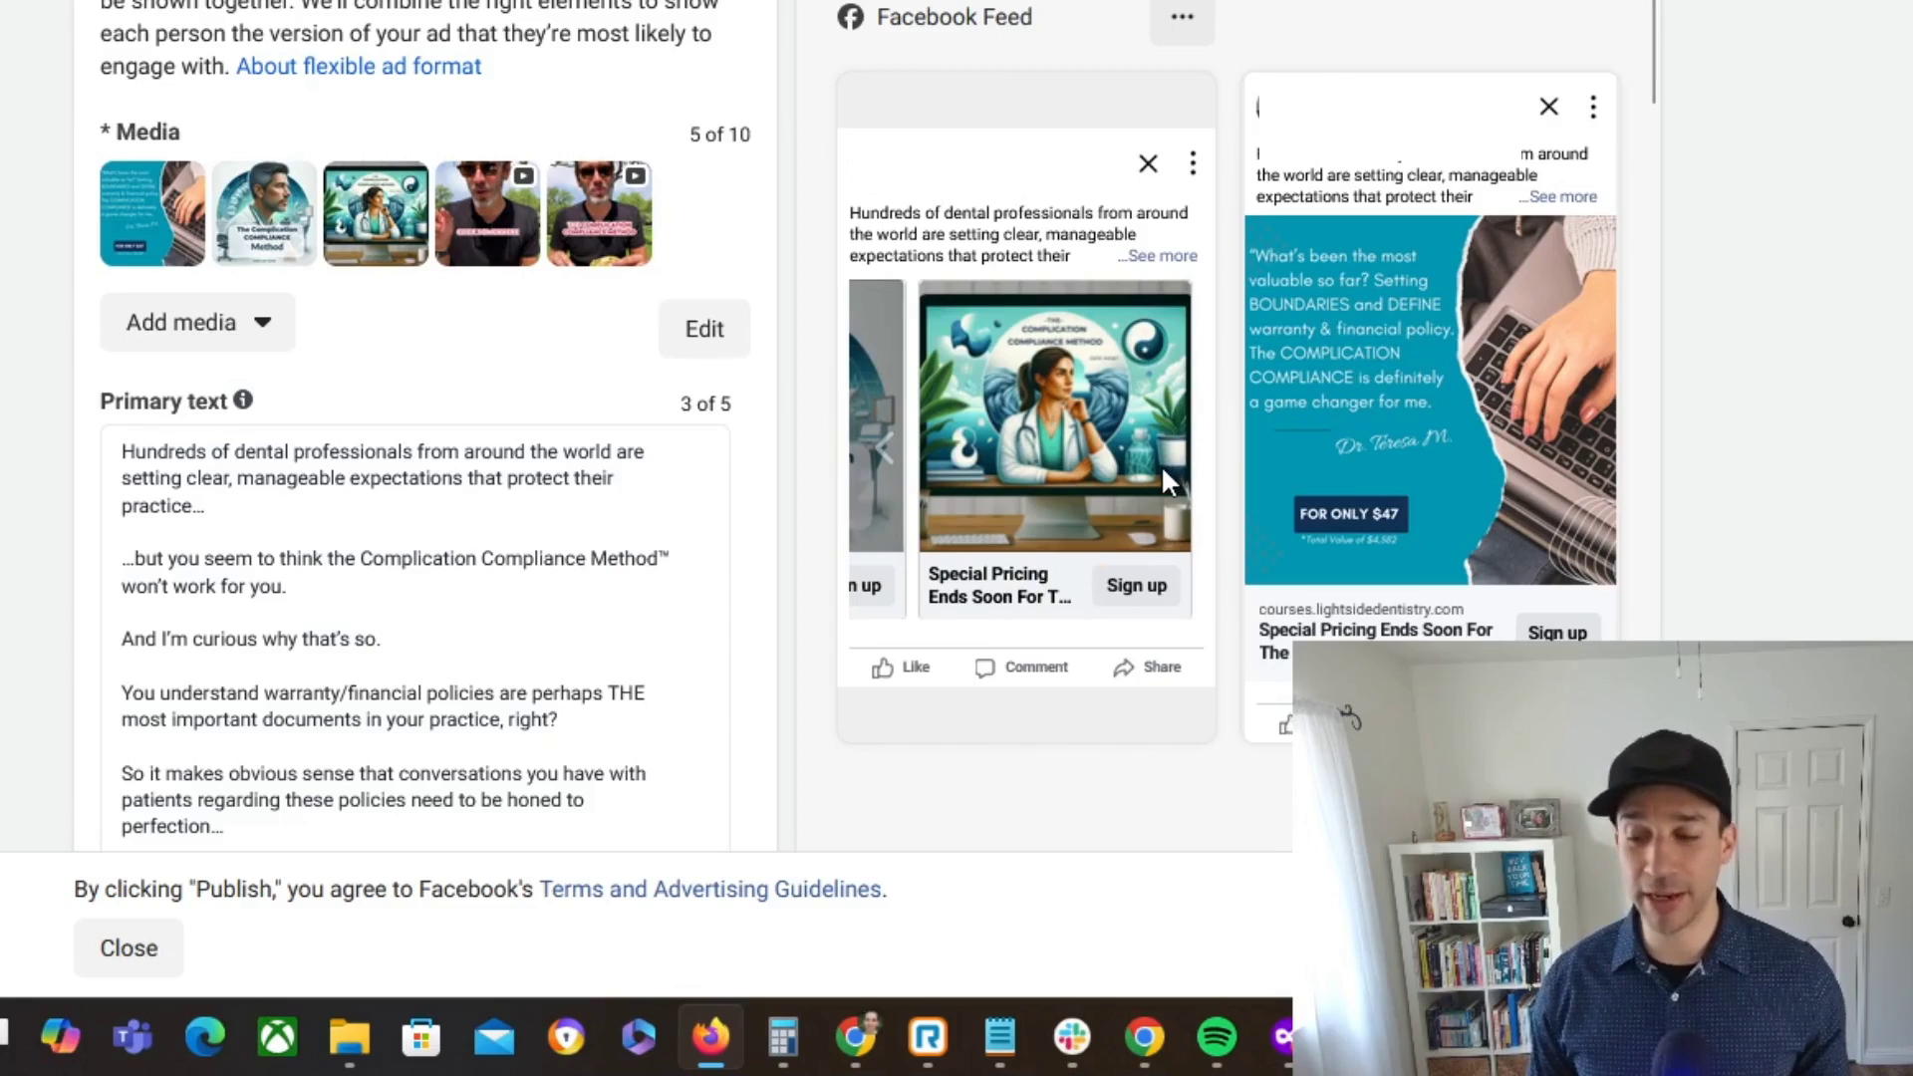
left_click(890, 453)
left_click(890, 454)
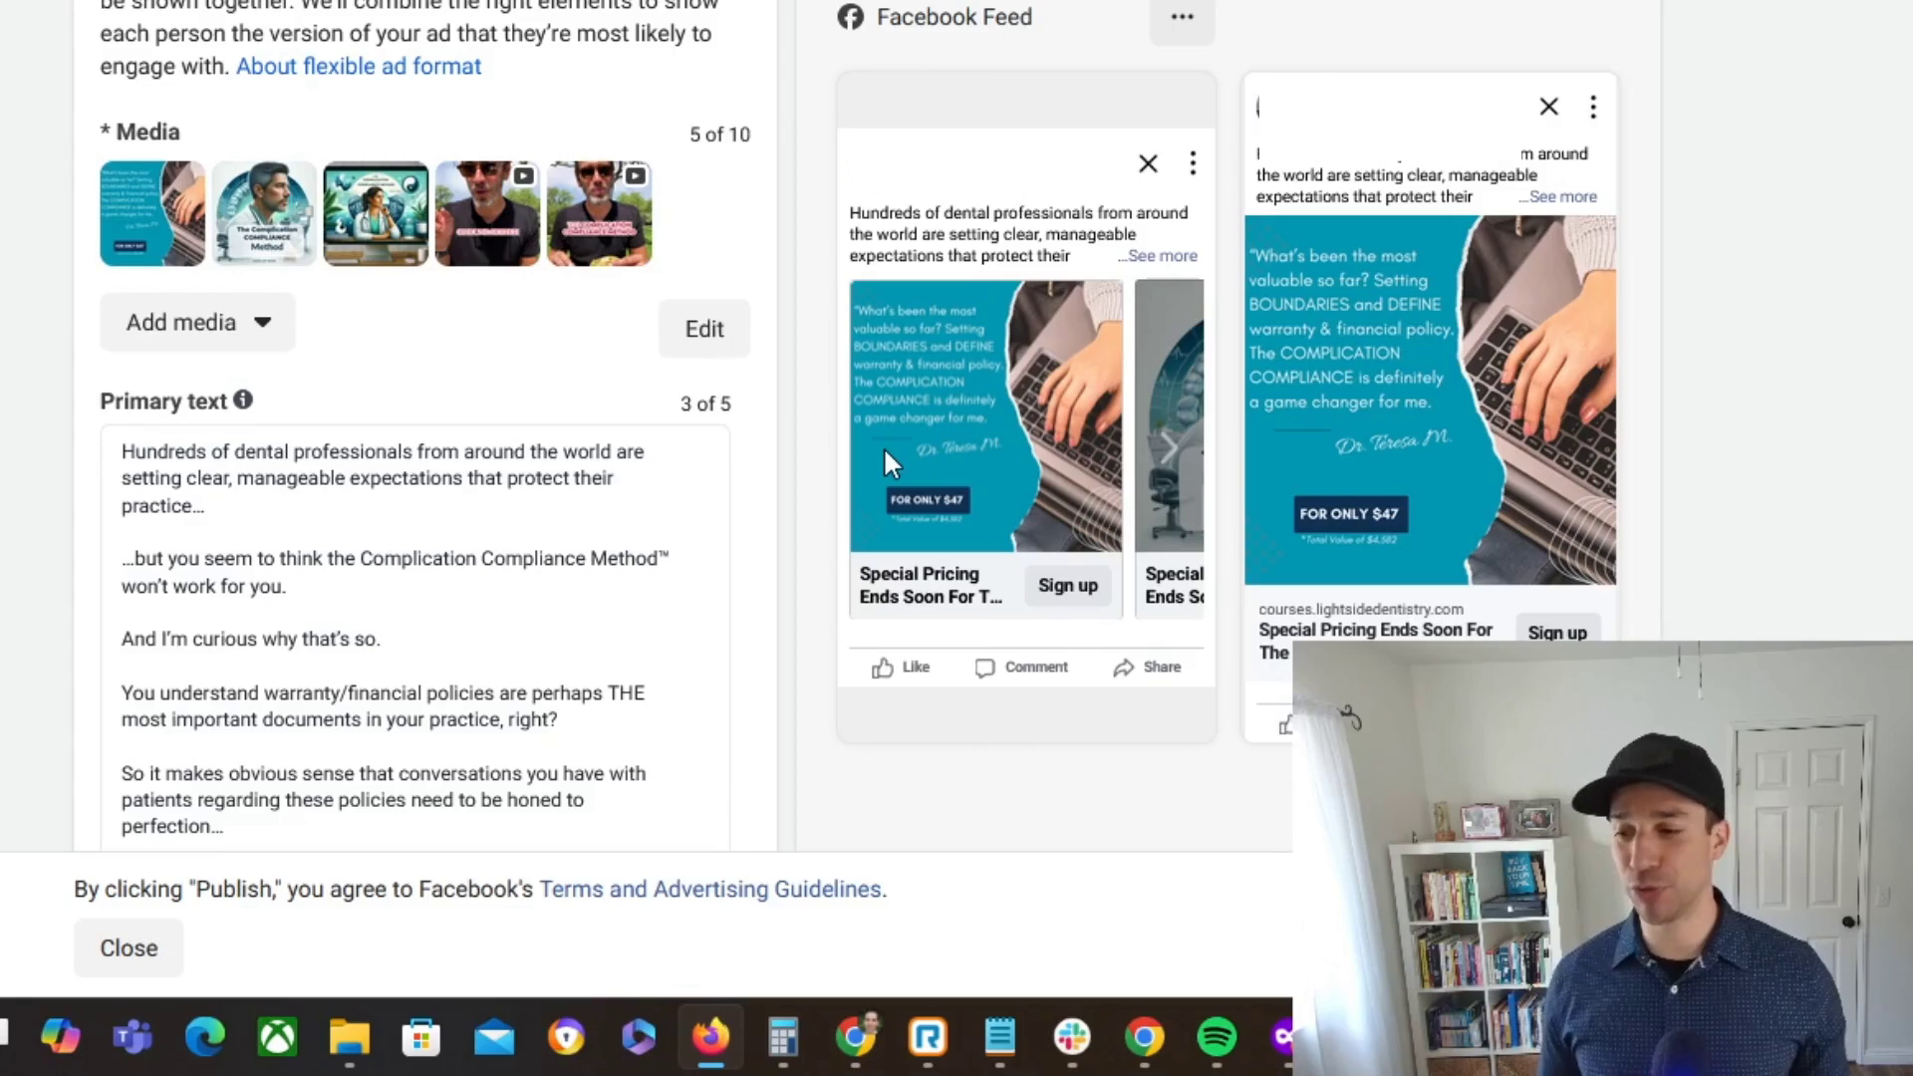
left_click(1166, 446)
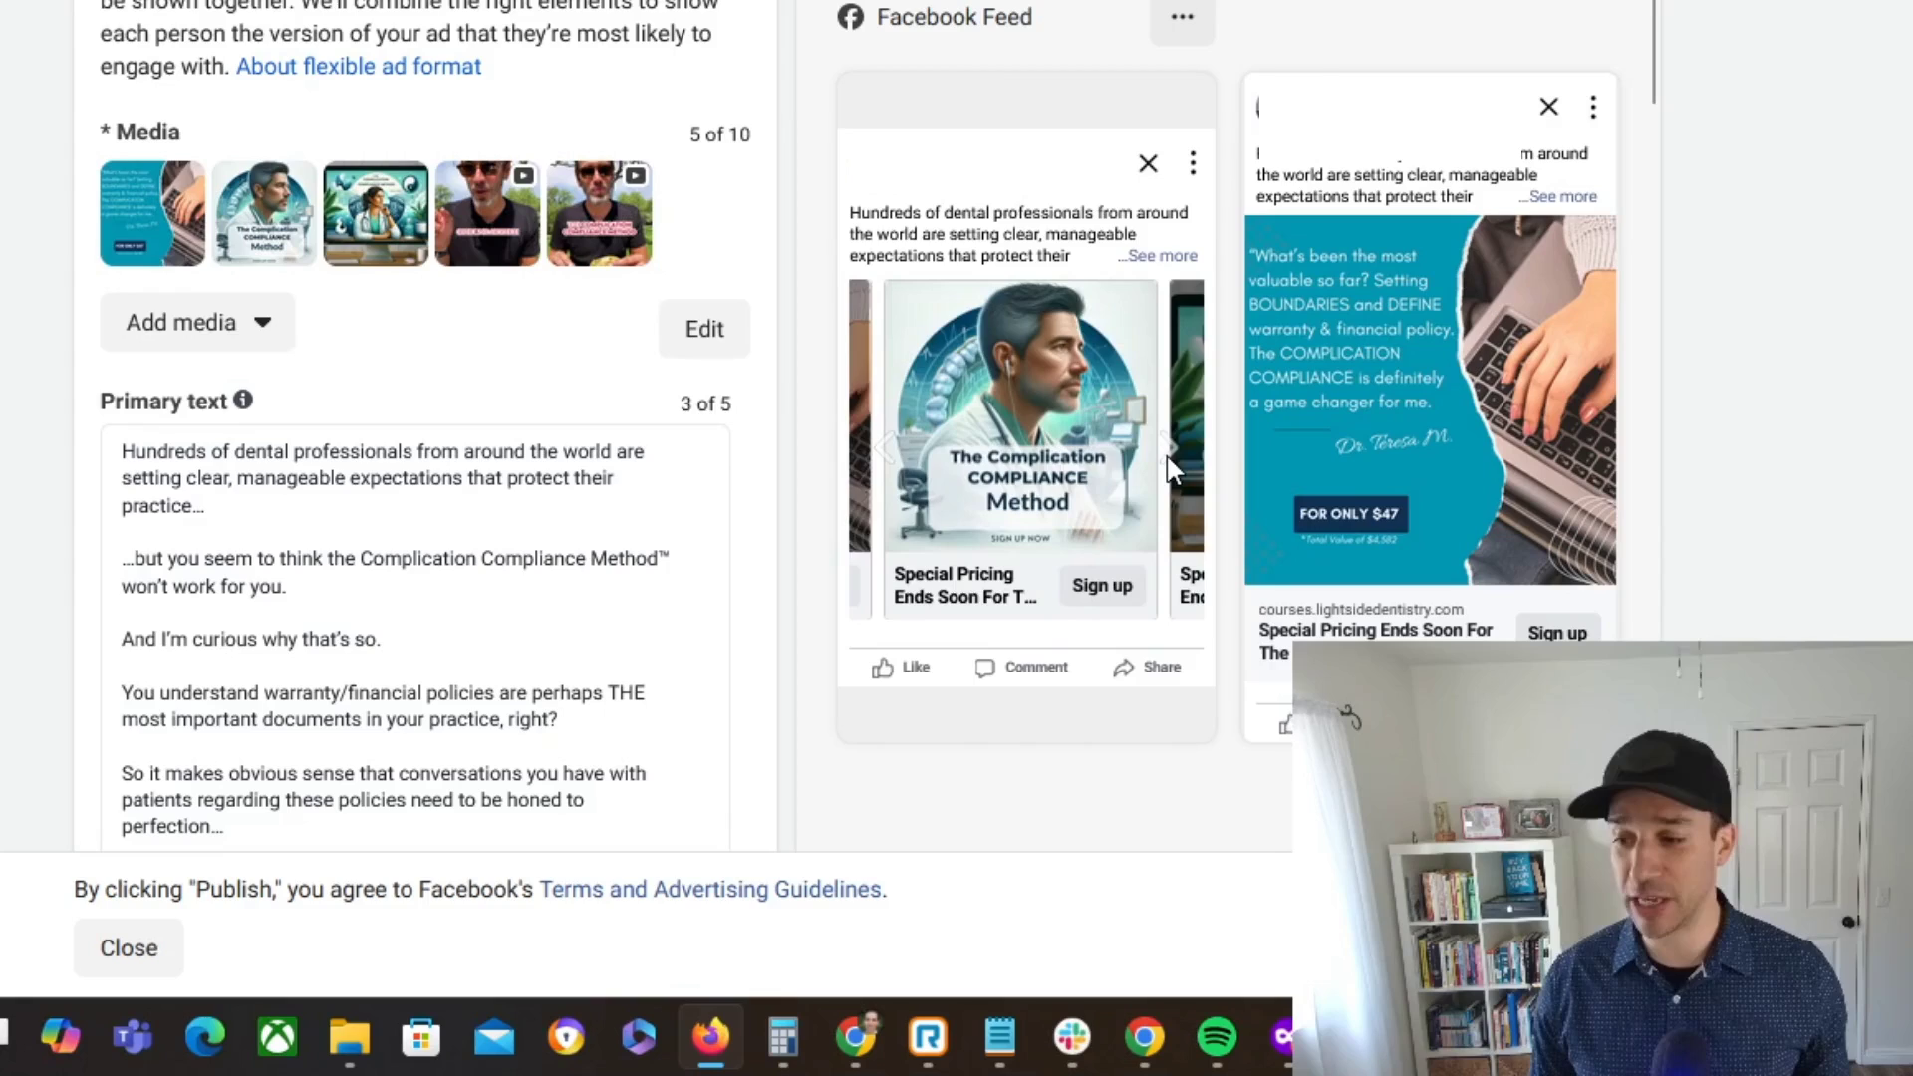
left_click(1166, 449)
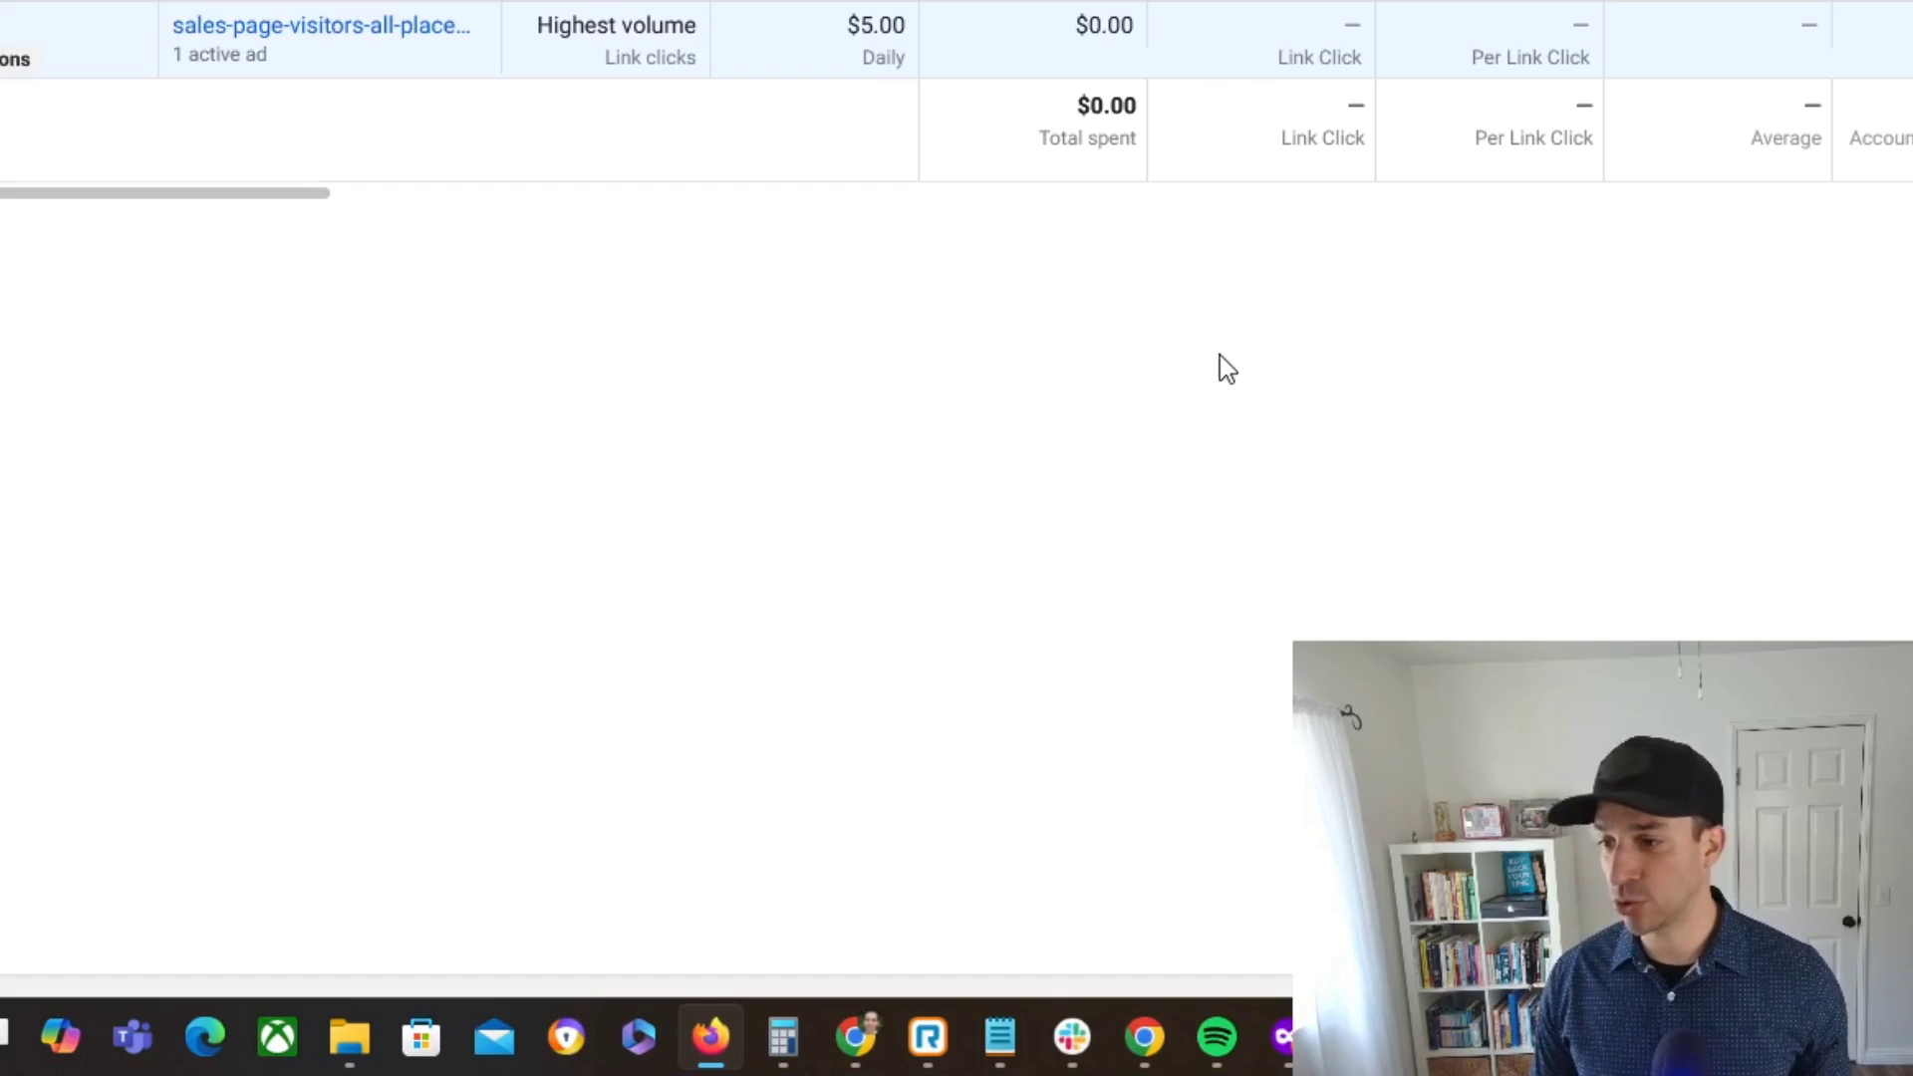
Step: Break the campaign table results down by the Image, video and slideshow creative element
left_click(1423, 2)
scroll(1588, 325, "down", 2)
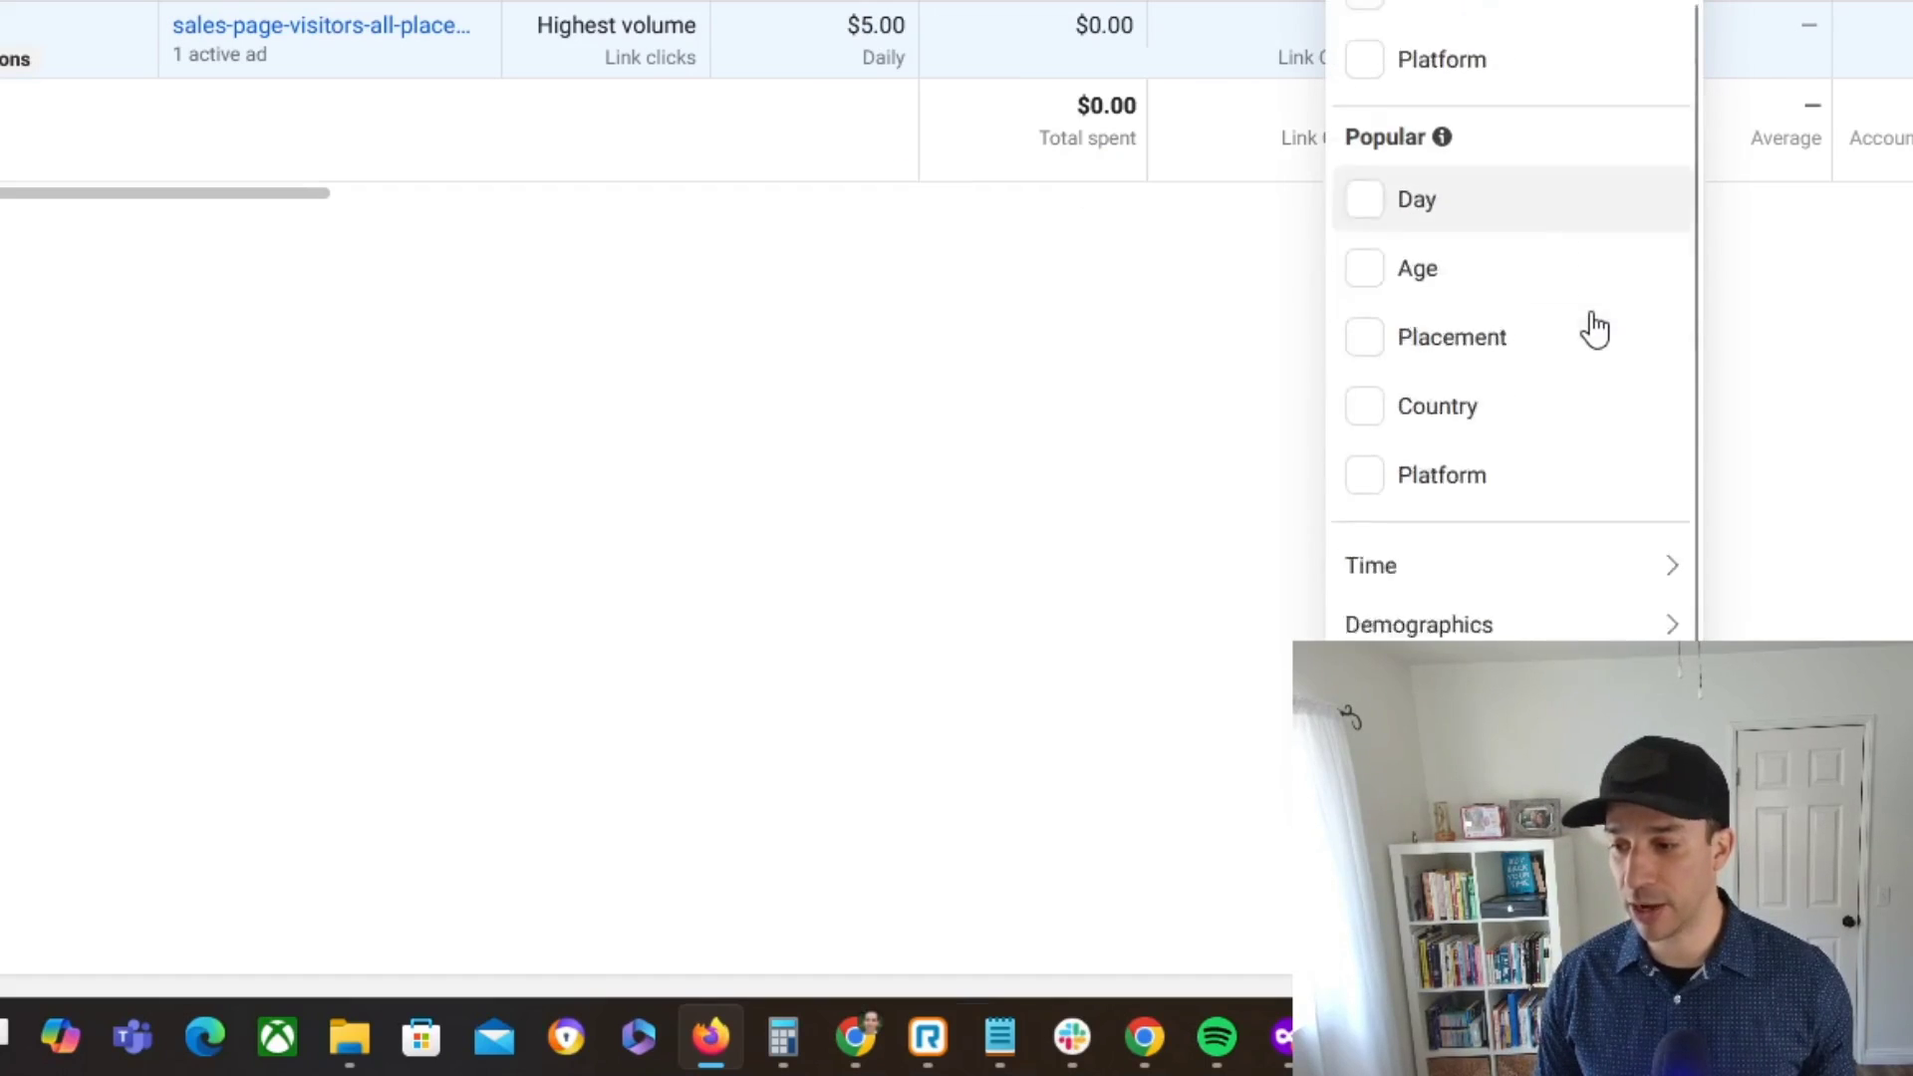
mouse_move(1445, 652)
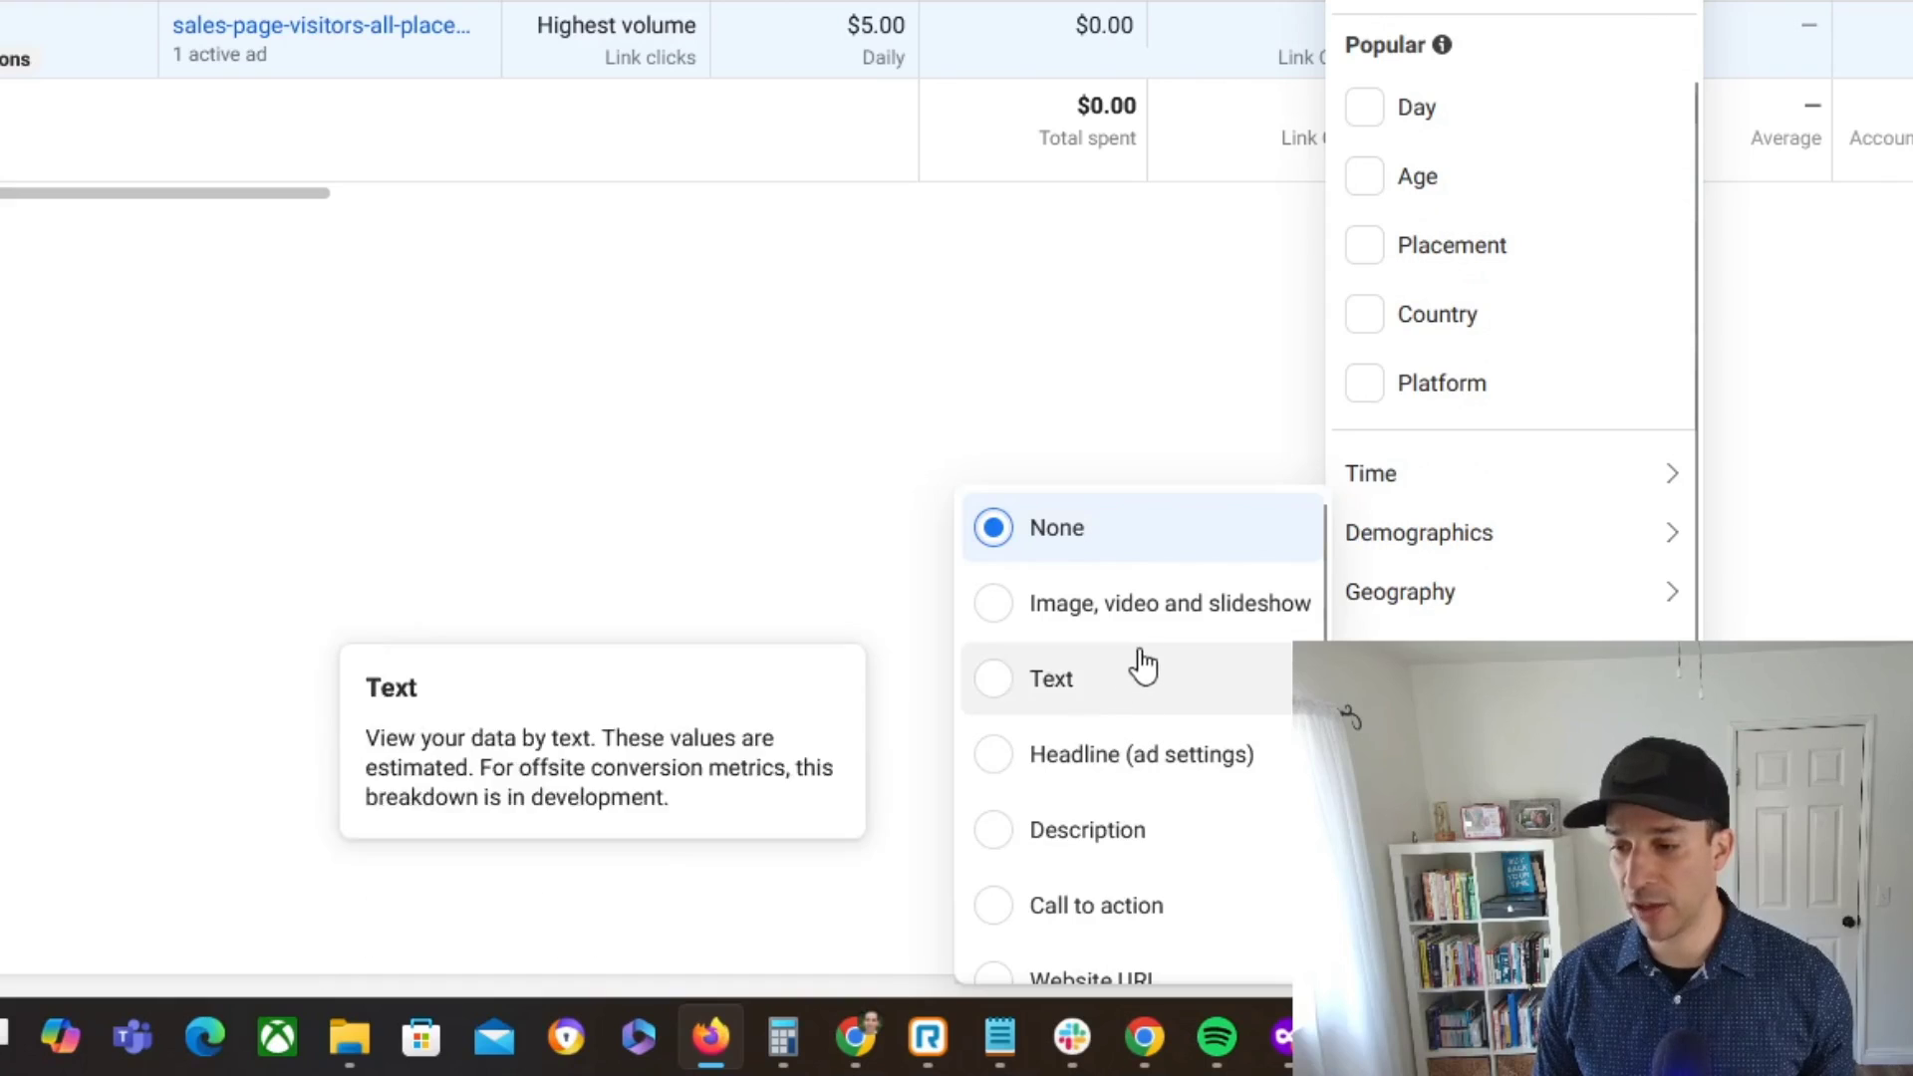
left_click(1143, 610)
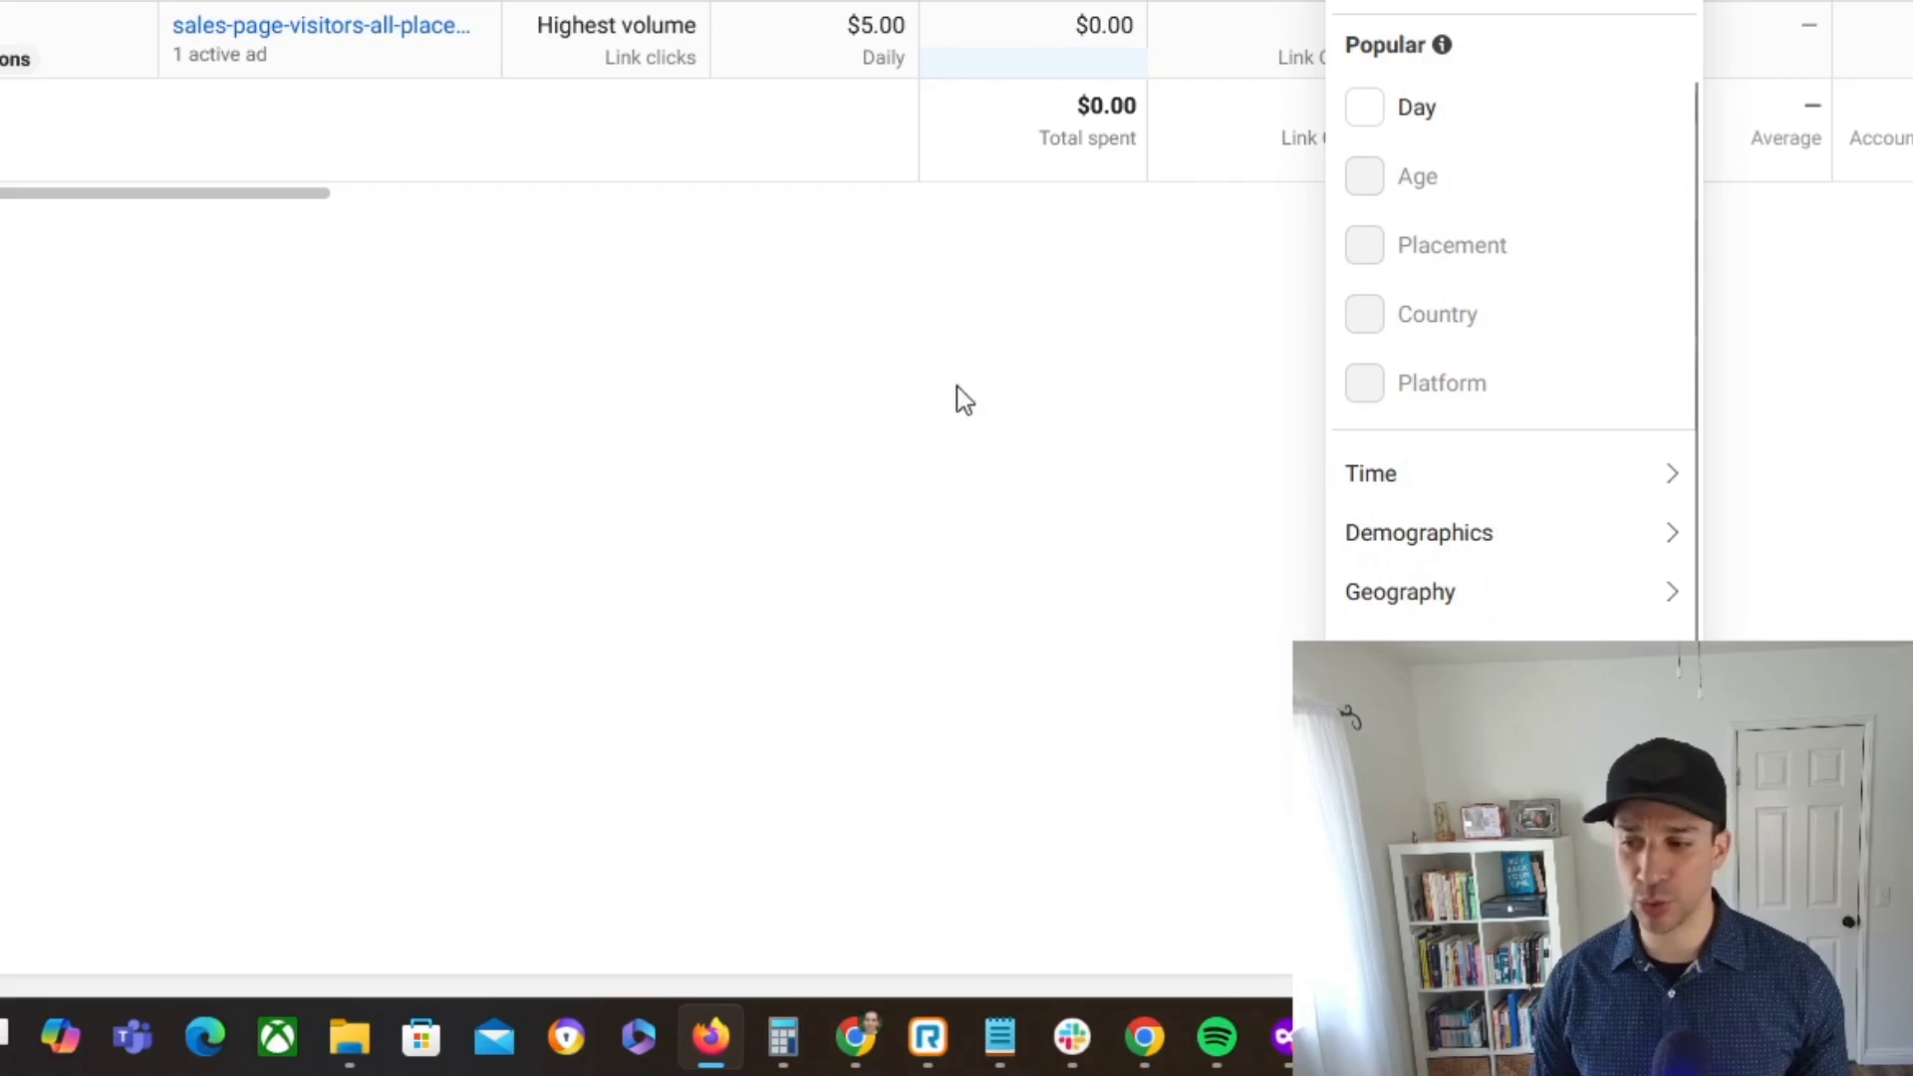
scroll(1495, 594, "up", 2)
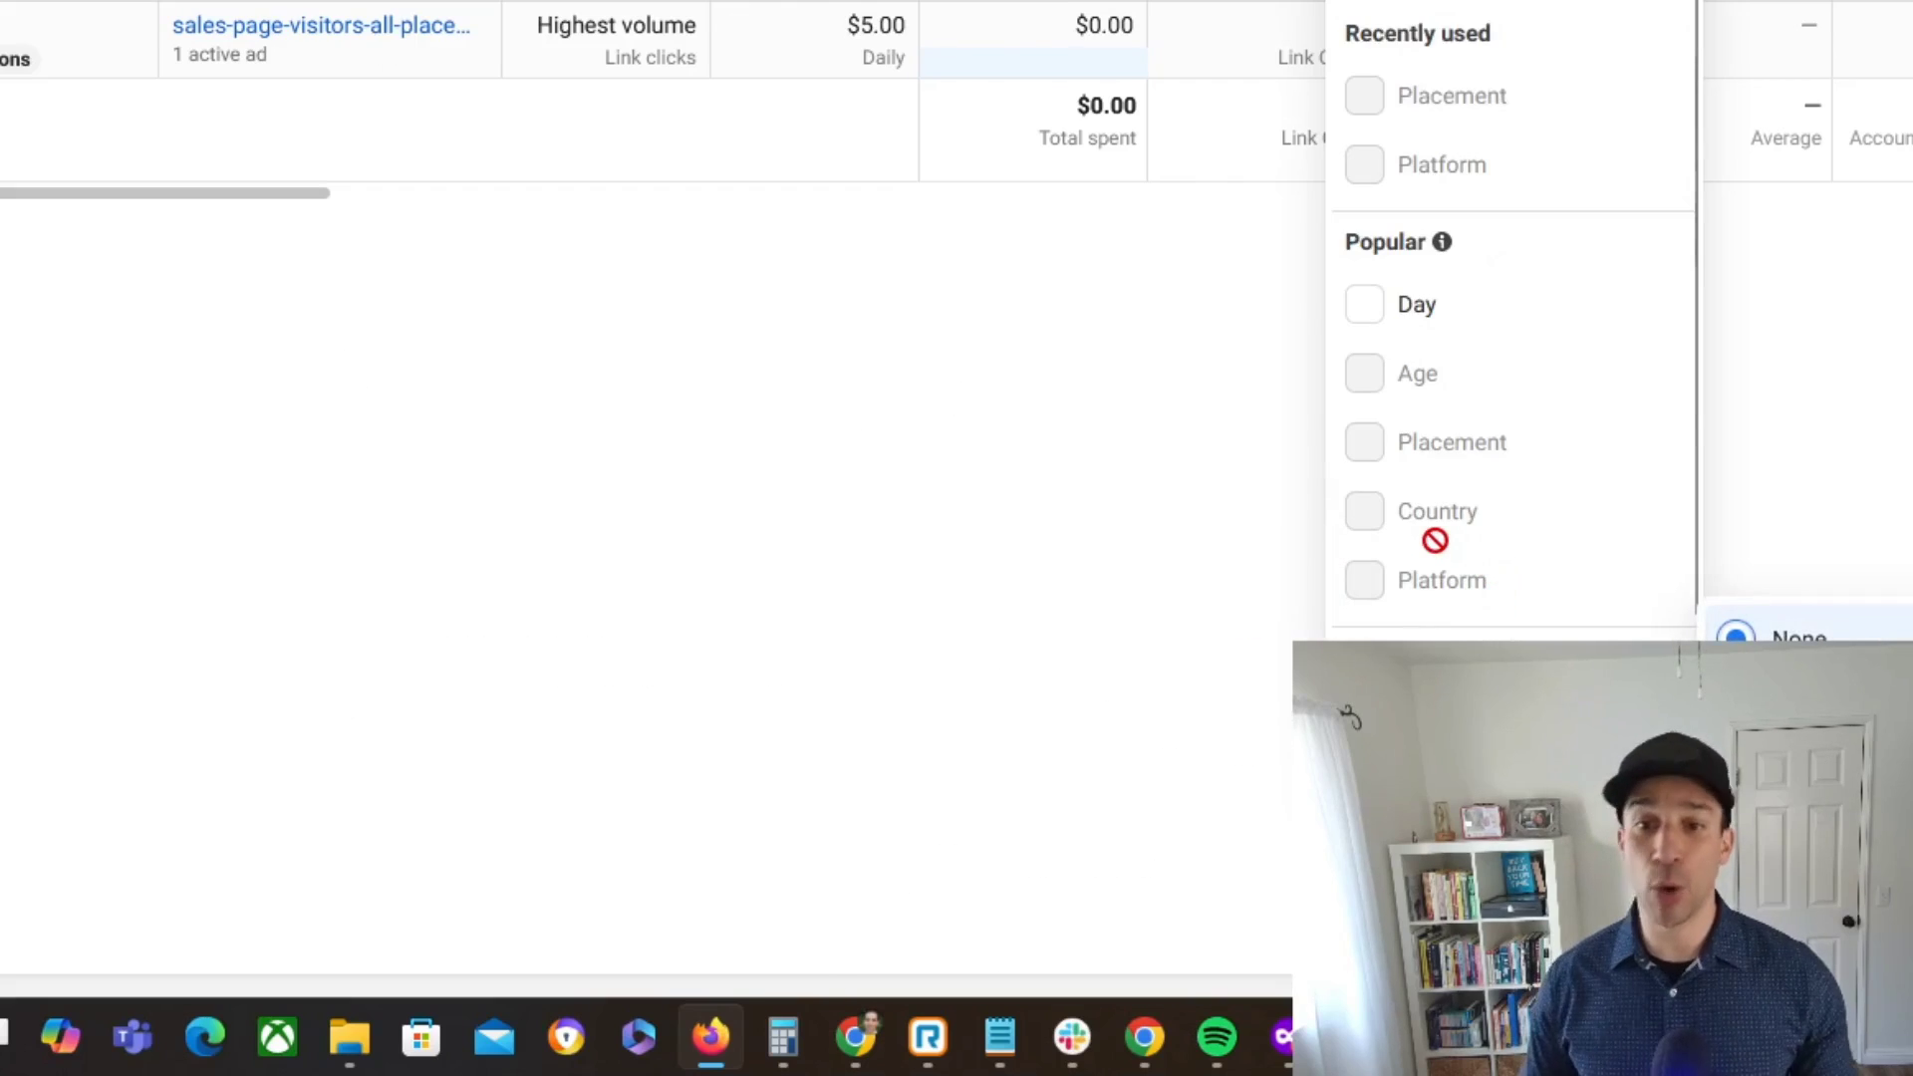
mouse_move(1435, 540)
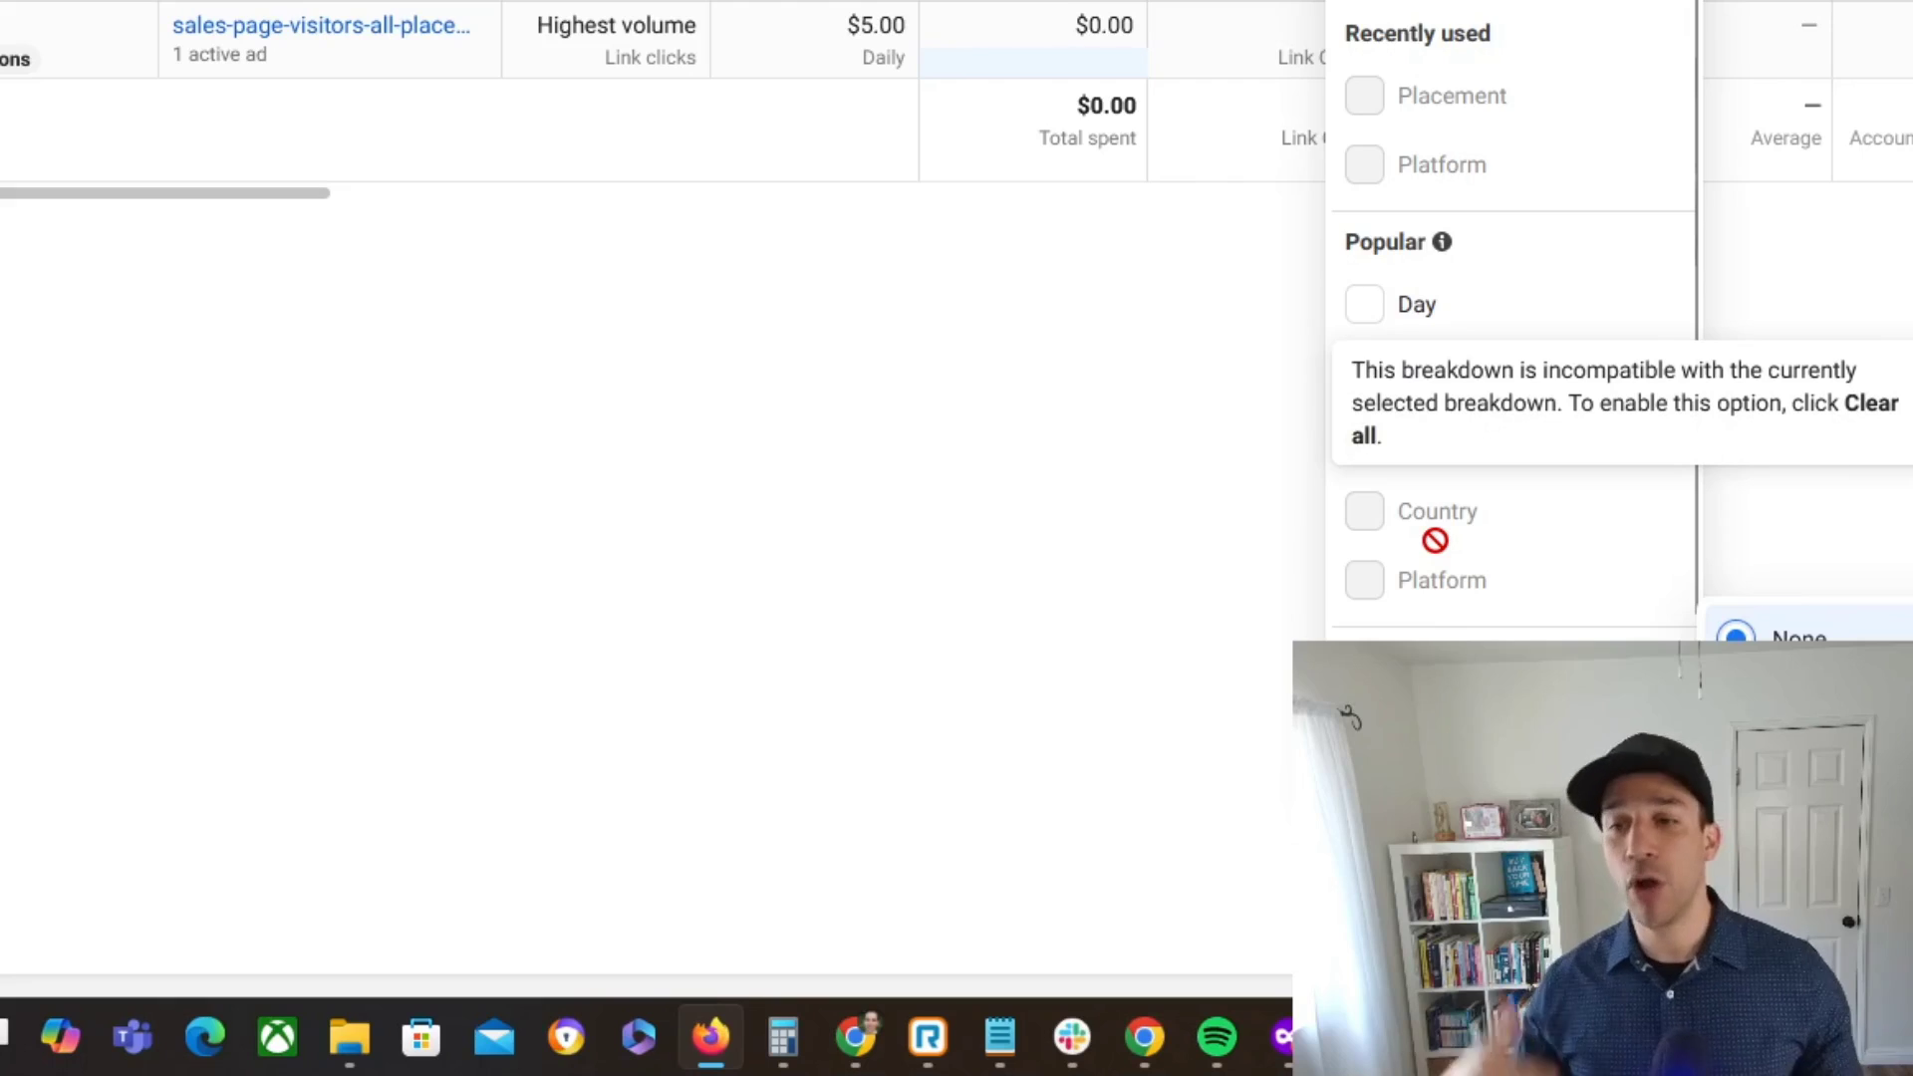